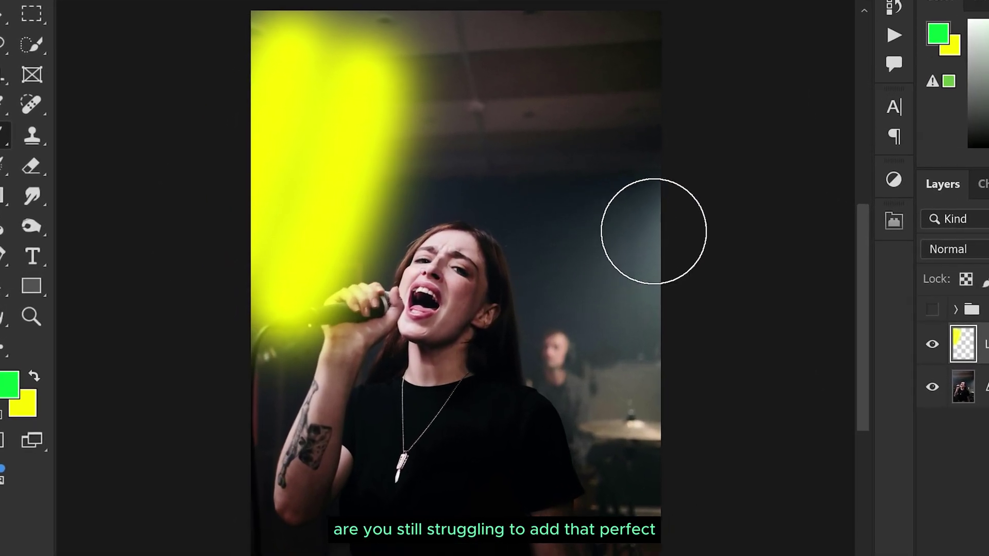
# - Show the unedited singer concert photo with only its Background layer
pyautogui.moveTo(654, 231)
pyautogui.mouseDown()
pyautogui.moveTo(691, 239)
pyautogui.moveTo(739, 342)
pyautogui.mouseUp()
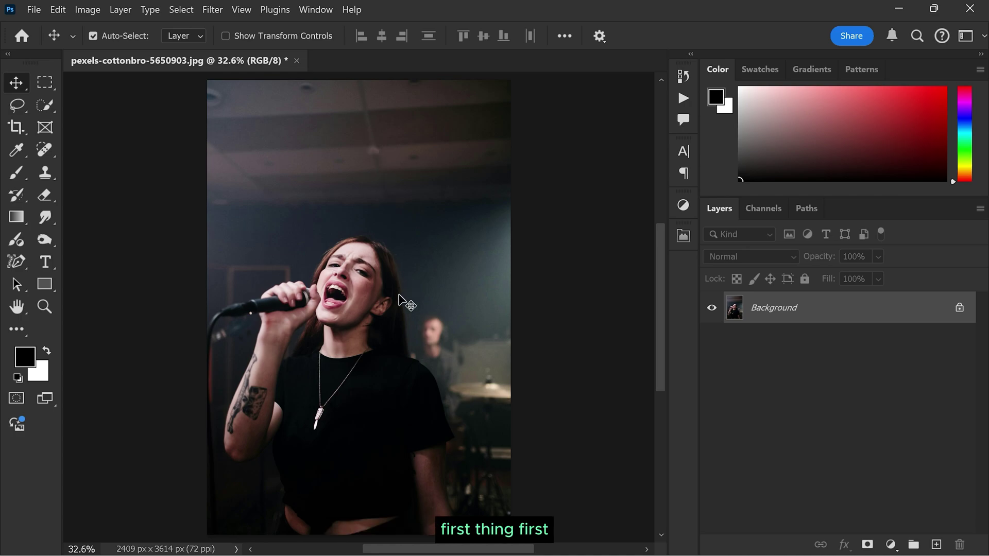
# - Set the Gradient Tool to modern Gradient type, Basics foreground-to-transparent preset, Perceptual method
pyautogui.click(17, 216)
pyautogui.click(62, 216)
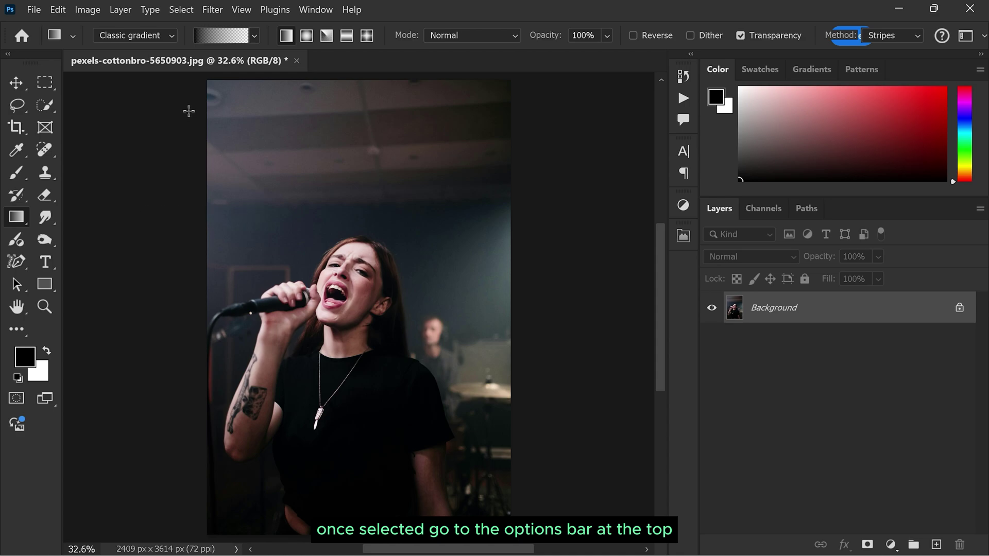
pyautogui.click(152, 36)
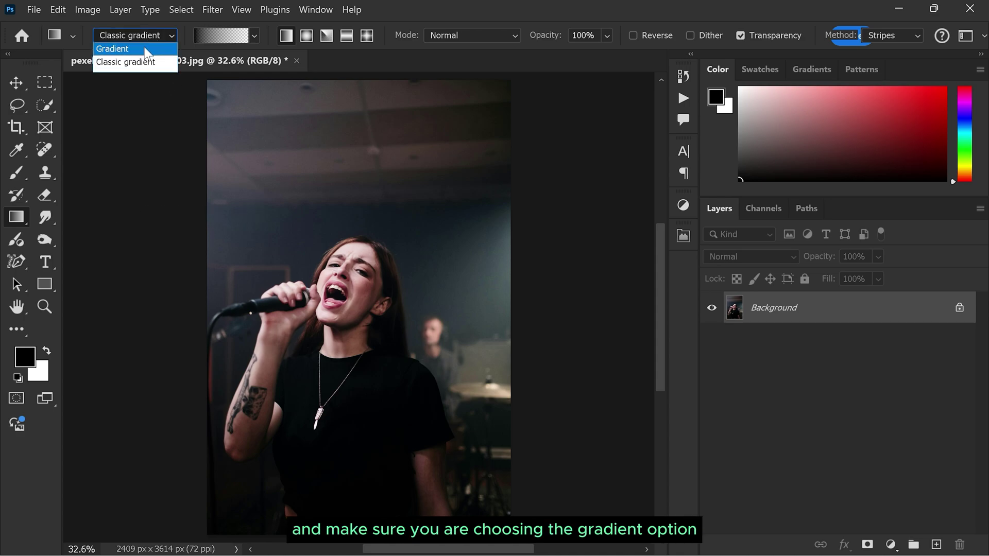
pyautogui.click(130, 48)
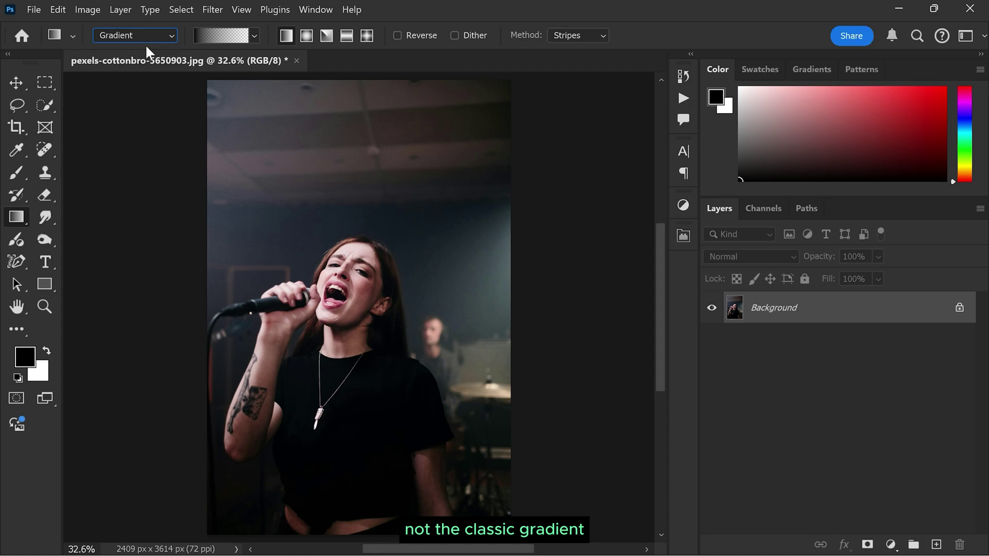
pyautogui.click(254, 35)
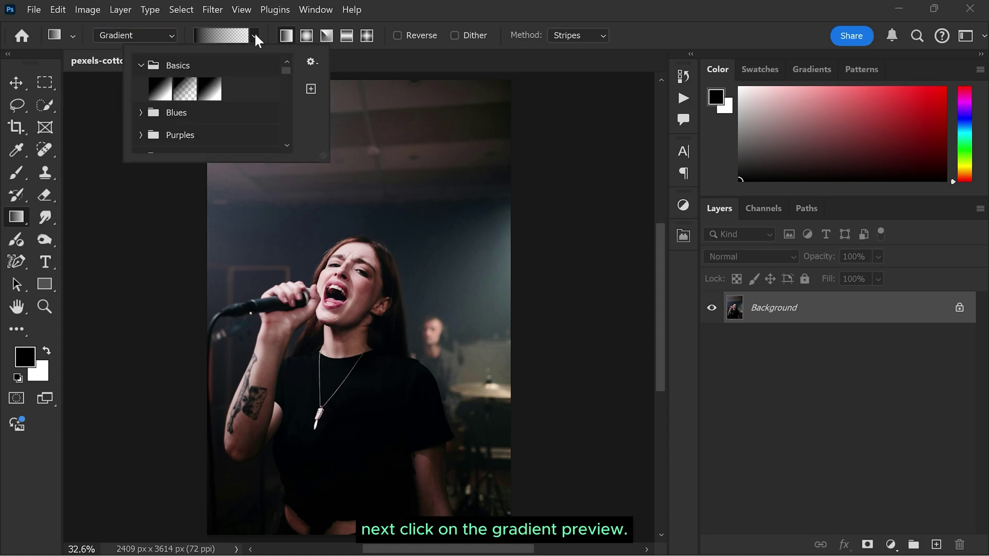
pyautogui.click(188, 92)
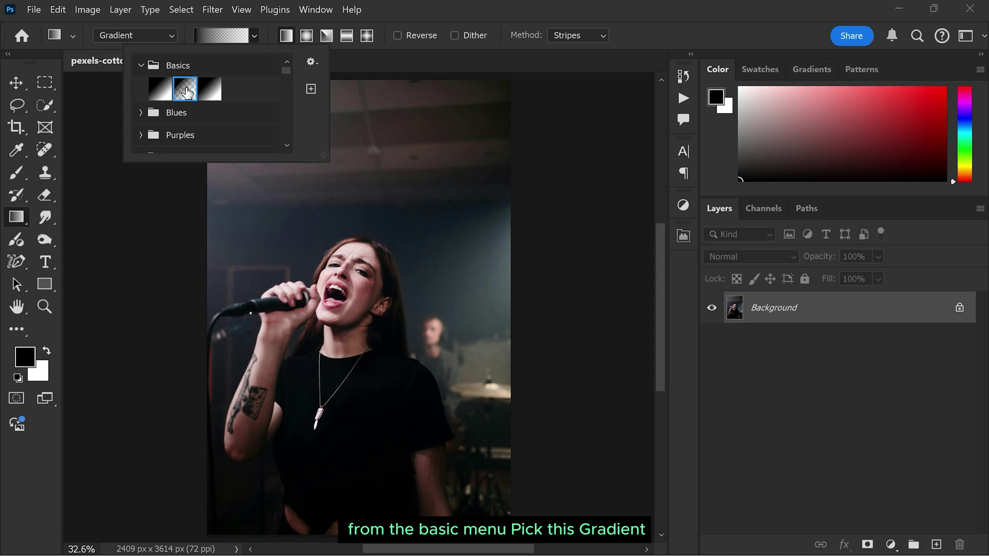
pyautogui.click(254, 36)
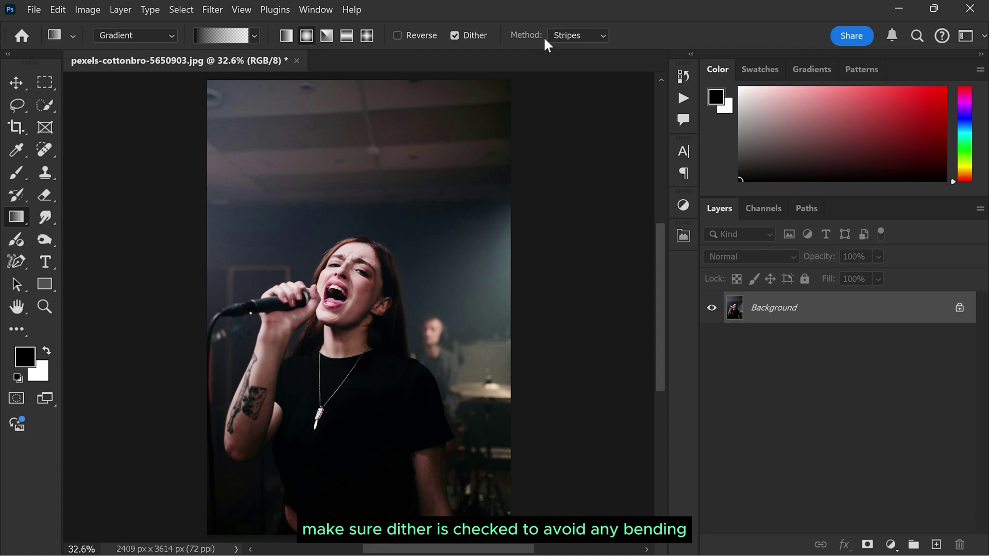
pyautogui.click(559, 37)
pyautogui.click(561, 49)
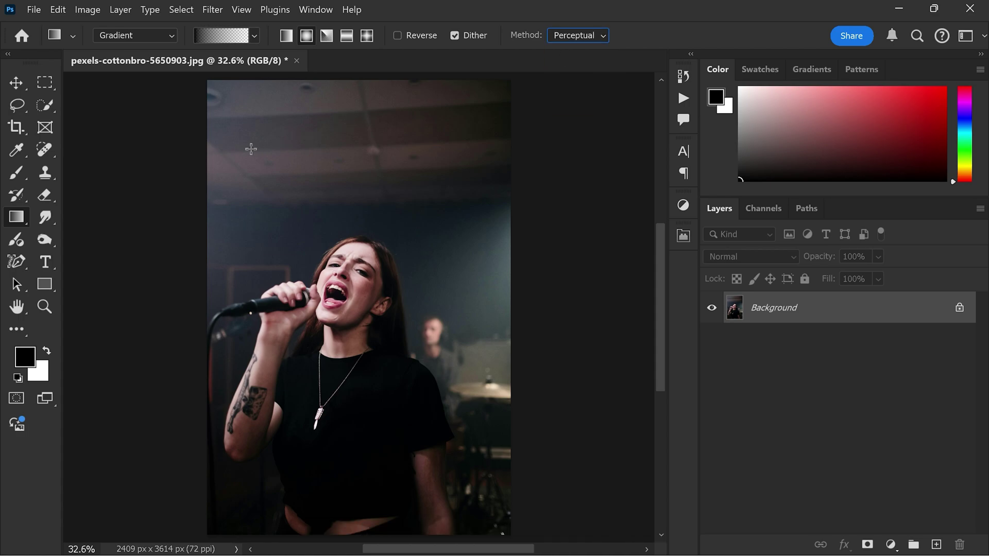
# - Draw a radial gradient from the top-left to the singer's mouth and make its centre stop orange
pyautogui.moveTo(246, 148); pyautogui.dragTo(326, 284)
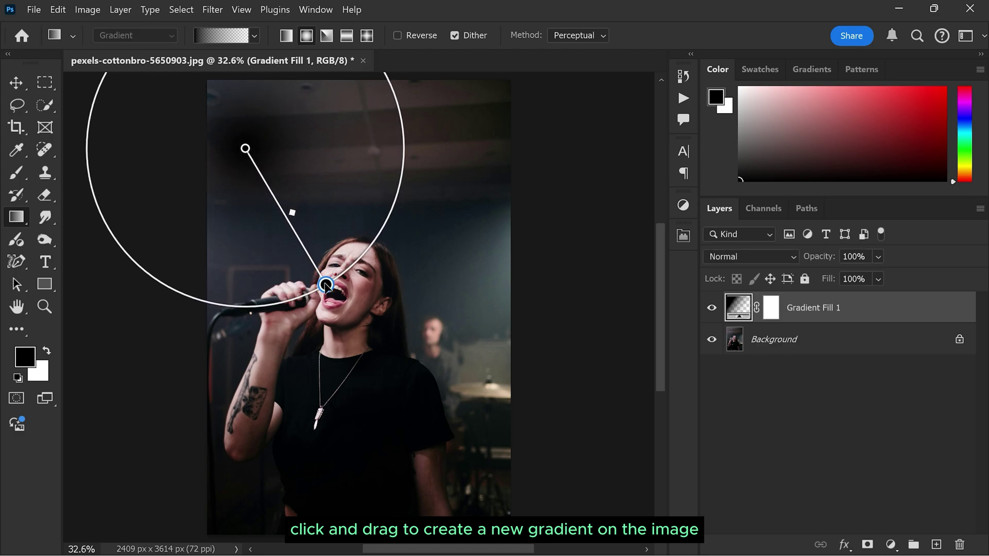
pyautogui.doubleClick(246, 149)
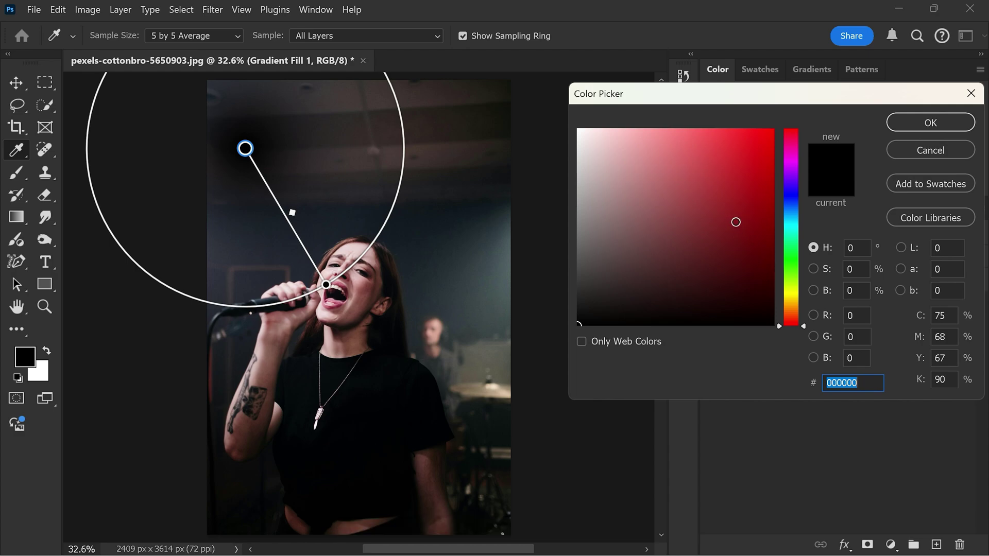
pyautogui.click(773, 133)
pyautogui.click(773, 170)
pyautogui.click(753, 129)
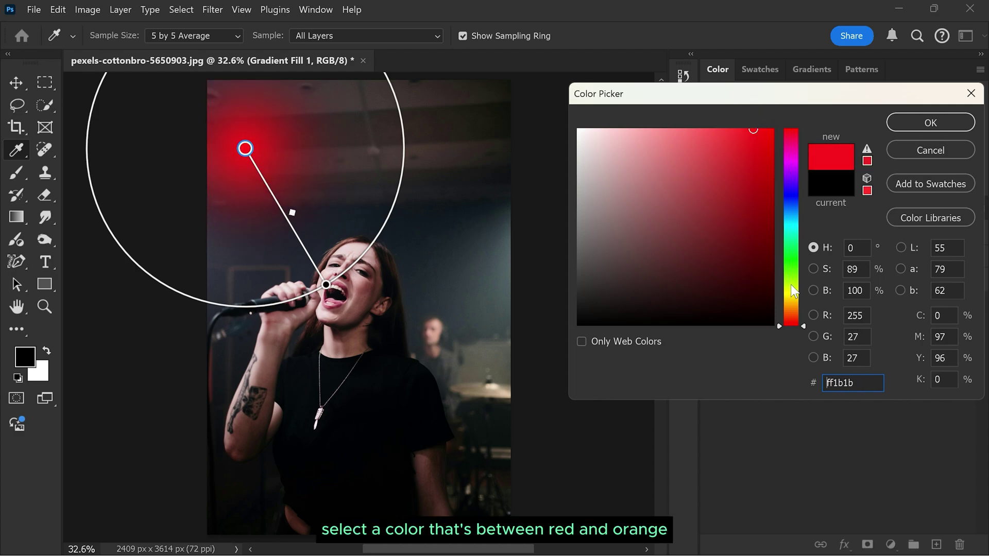
pyautogui.click(793, 322)
pyautogui.moveTo(791, 319); pyautogui.dragTo(792, 323)
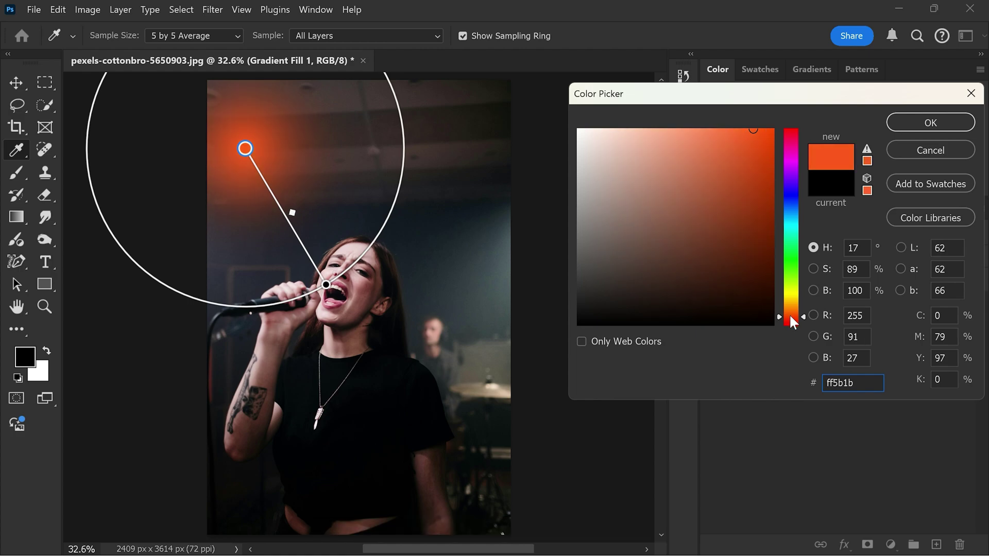
# - Move the orange glow's centre beyond the upper-left edge and stretch it past the singer's torso
pyautogui.click(925, 120)
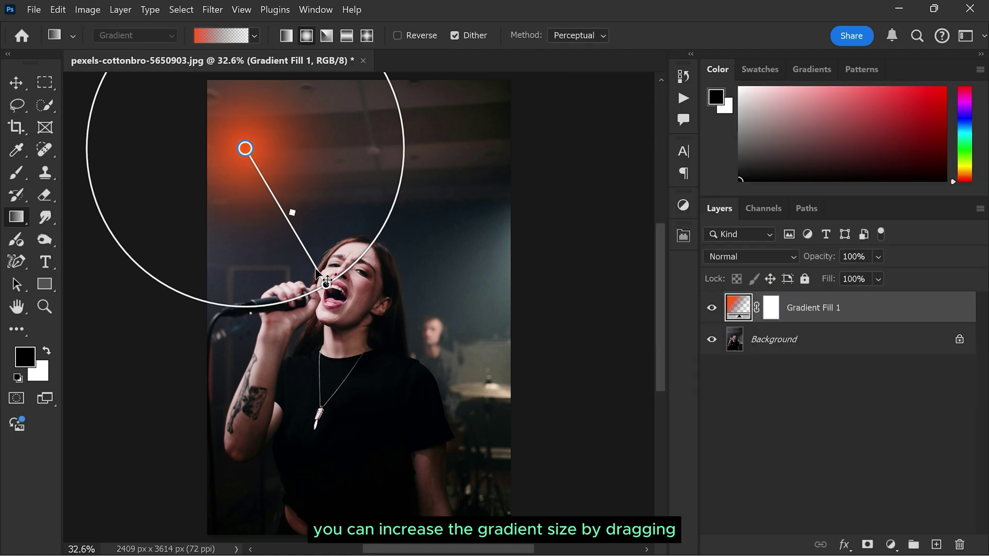
pyautogui.moveTo(325, 284); pyautogui.dragTo(414, 417)
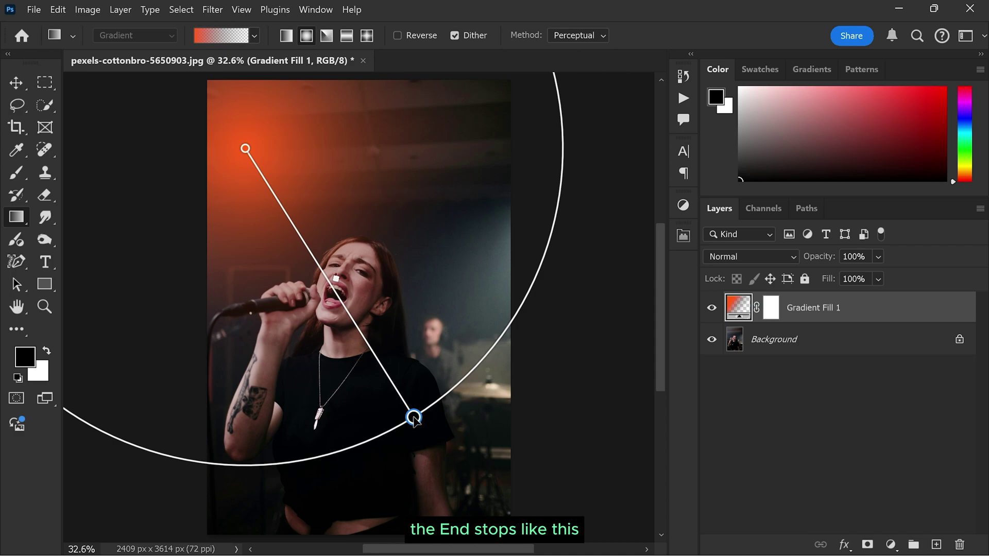
pyautogui.scroll(-2, 365, 258)
pyautogui.moveTo(274, 176); pyautogui.dragTo(228, 126)
pyautogui.moveTo(354, 336); pyautogui.dragTo(411, 425)
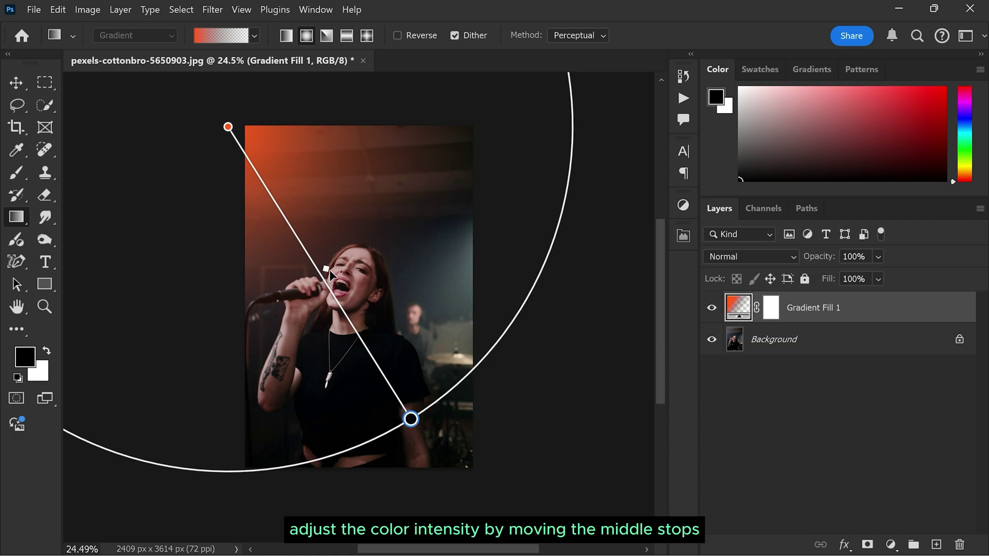
pyautogui.moveTo(324, 271); pyautogui.dragTo(360, 324)
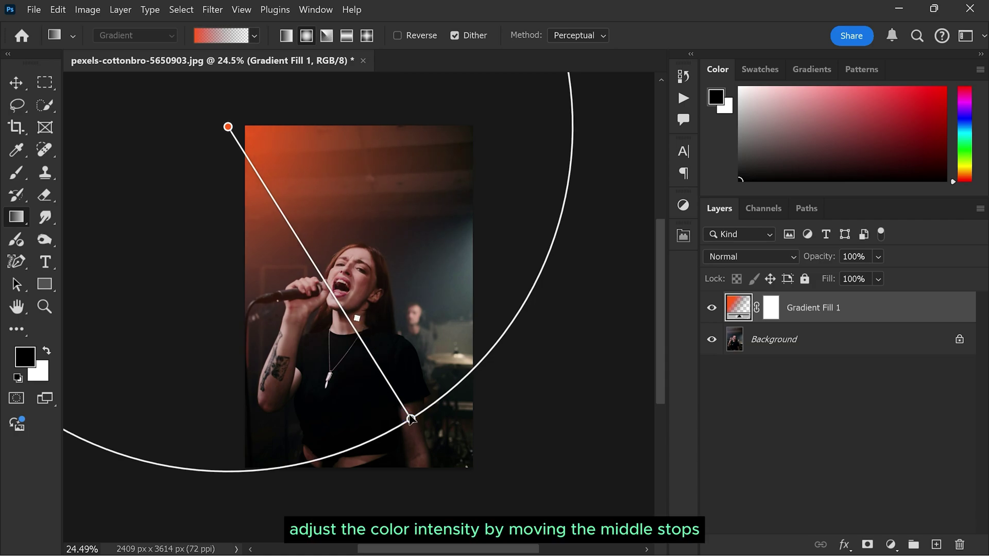
pyautogui.moveTo(410, 419)
pyautogui.mouseDown()
pyautogui.moveTo(400, 394)
pyautogui.moveTo(405, 404)
pyautogui.mouseUp()
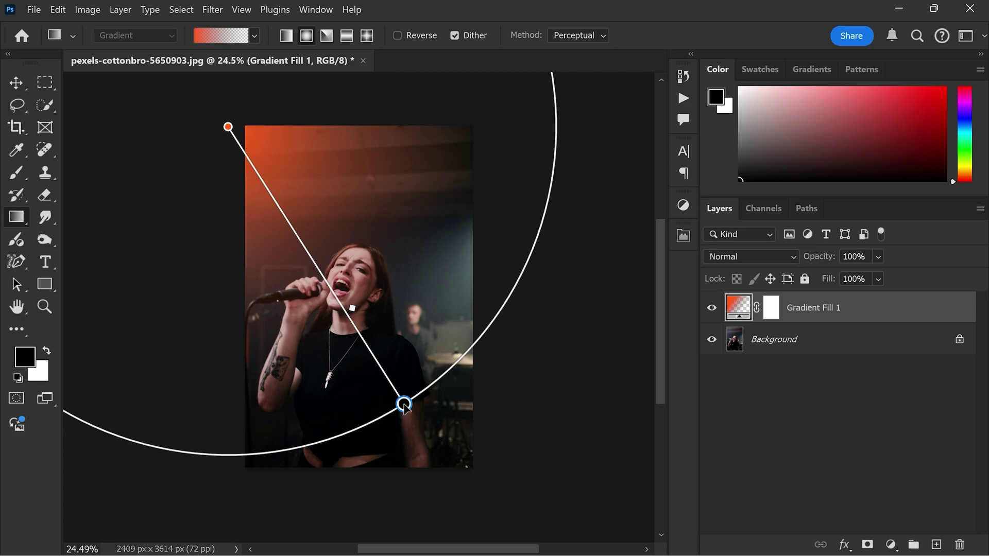
pyautogui.moveTo(225, 132); pyautogui.dragTo(209, 135)
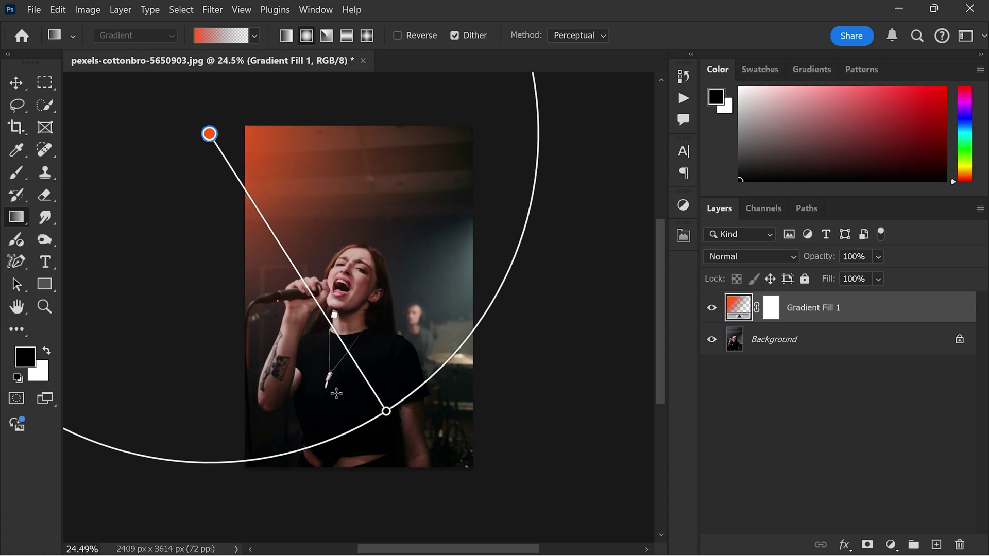
pyautogui.moveTo(387, 412); pyautogui.dragTo(408, 426)
pyautogui.scroll(2, 349, 247)
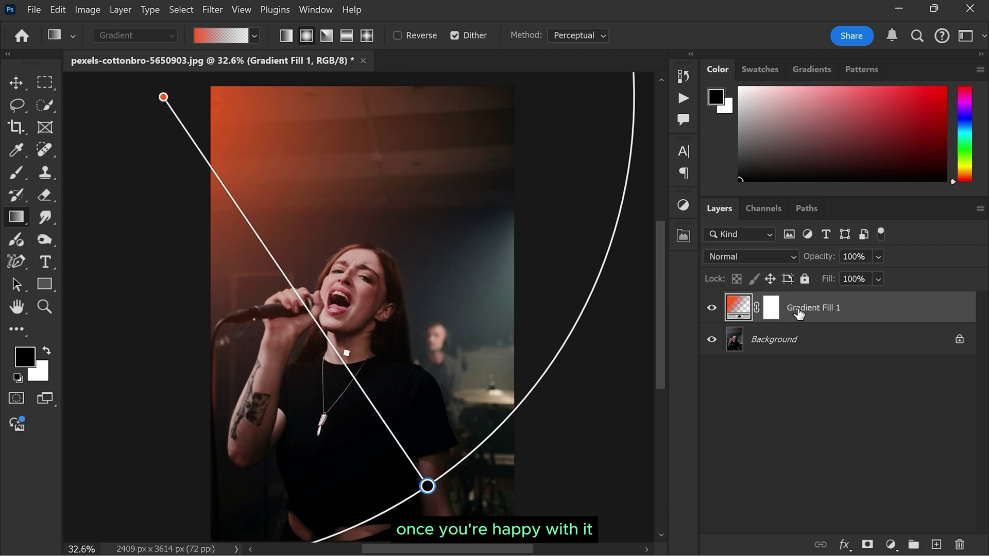
# - Set Gradient Fill 1 to Linear Light blend mode at about 72% opacity
pyautogui.click(782, 257)
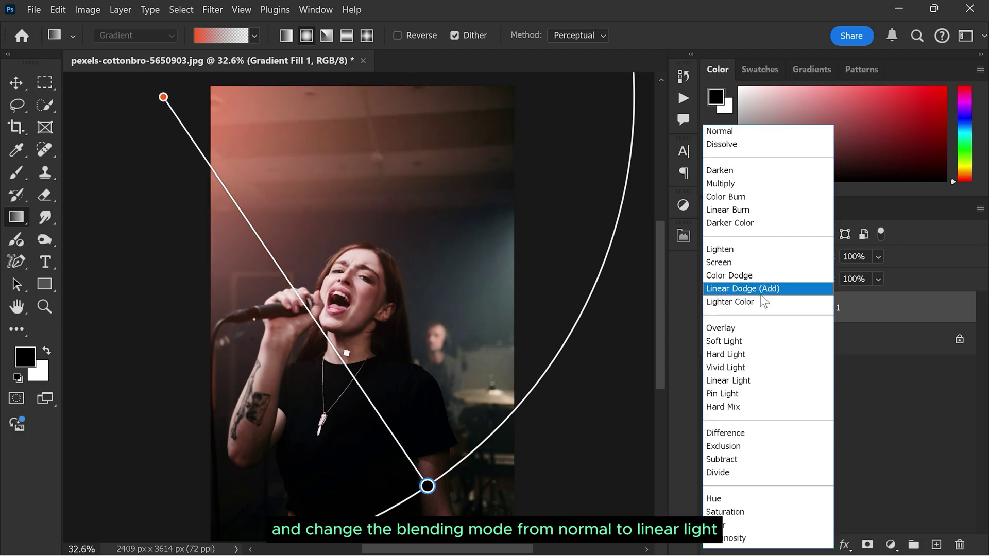
pyautogui.click(727, 384)
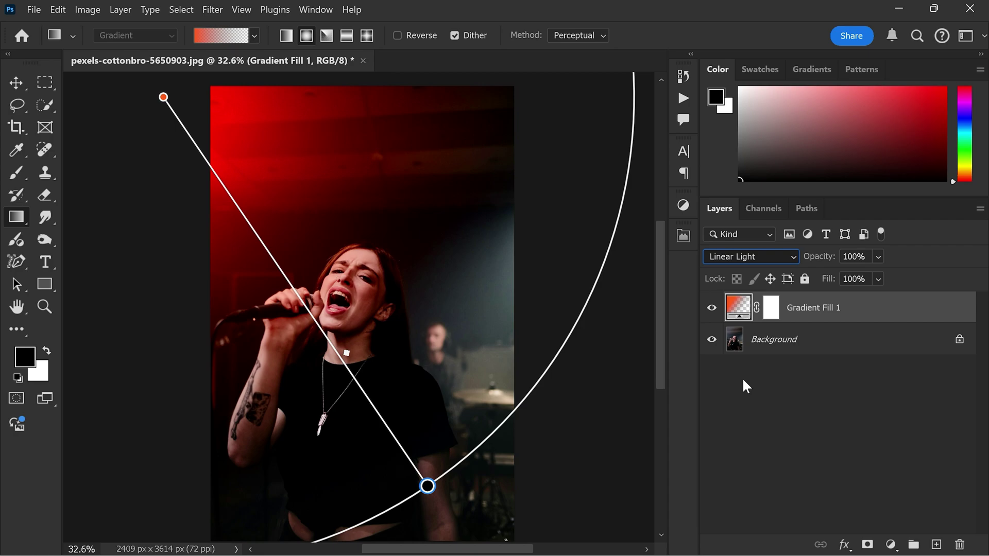
pyautogui.click(877, 256)
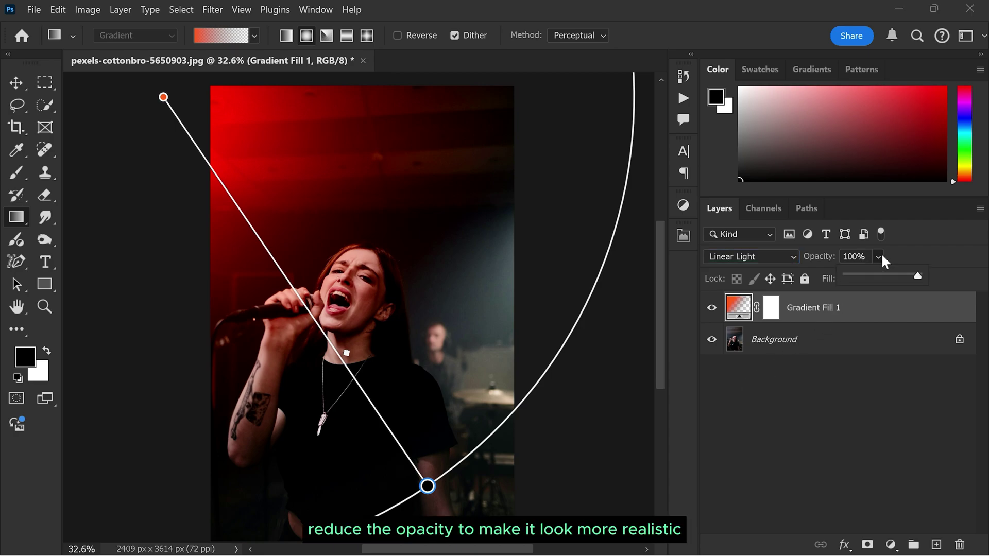
pyautogui.moveTo(921, 274); pyautogui.dragTo(902, 281)
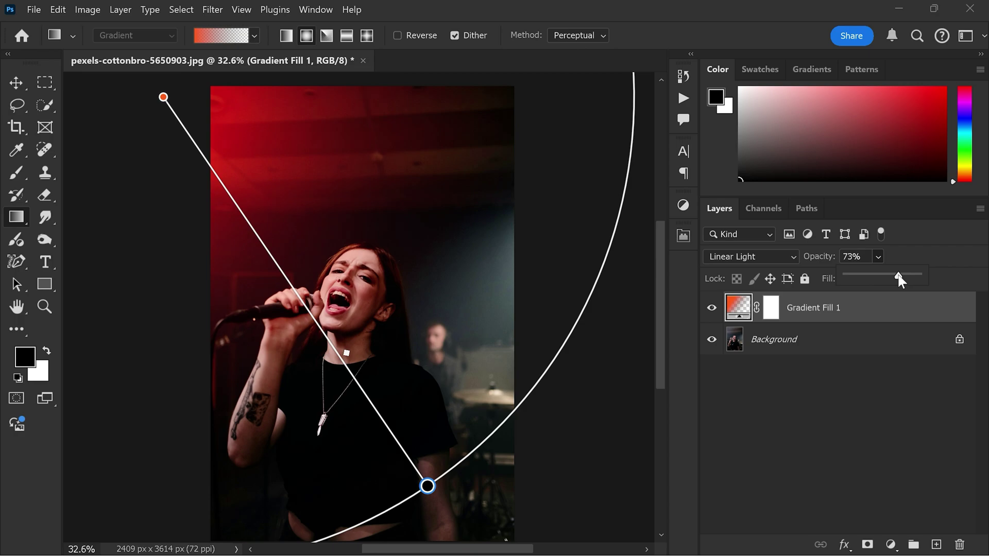
# - Add a new layer with a radial glow from the right edge toward the singer, in Linear Light
pyautogui.click(876, 307)
pyautogui.click(935, 545)
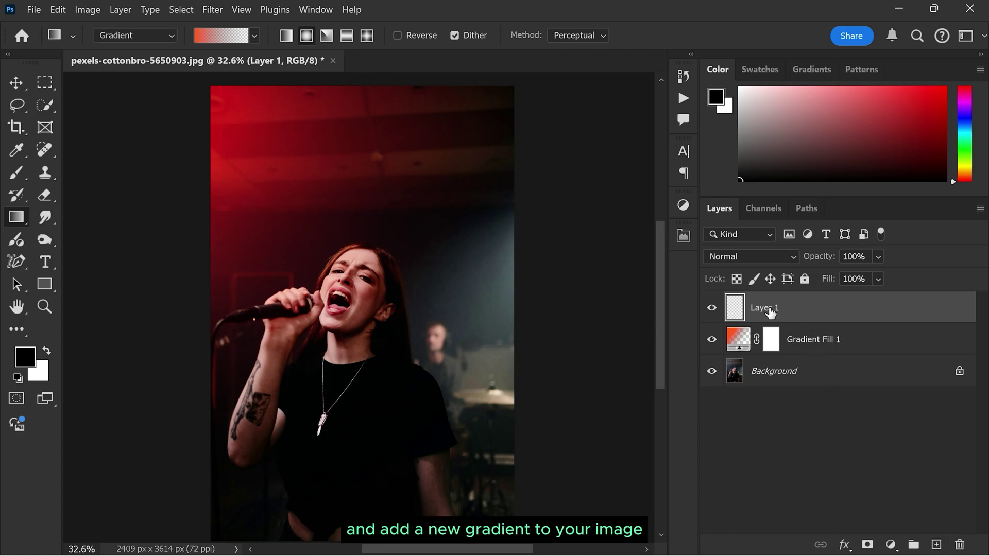
pyautogui.moveTo(551, 272); pyautogui.dragTo(424, 330)
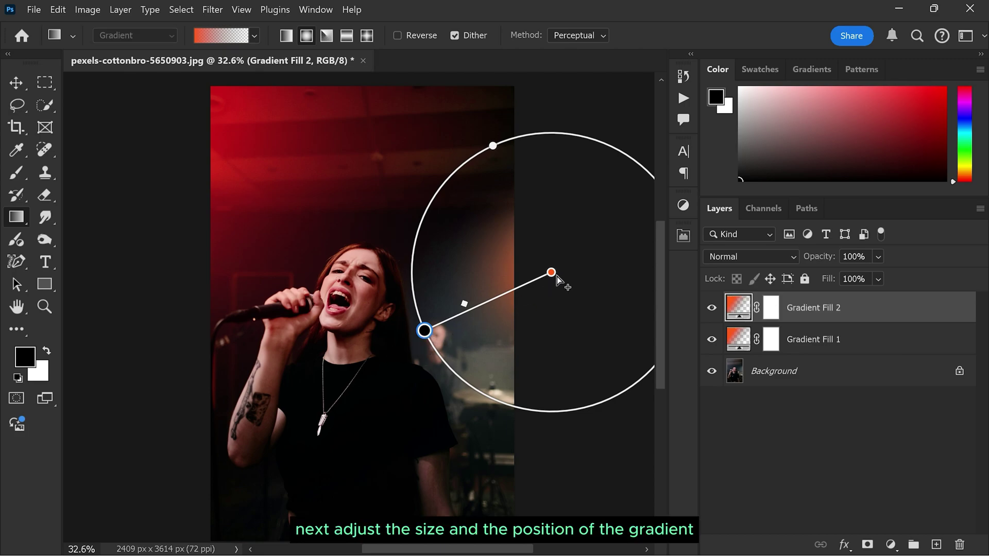
pyautogui.moveTo(554, 273); pyautogui.dragTo(547, 276)
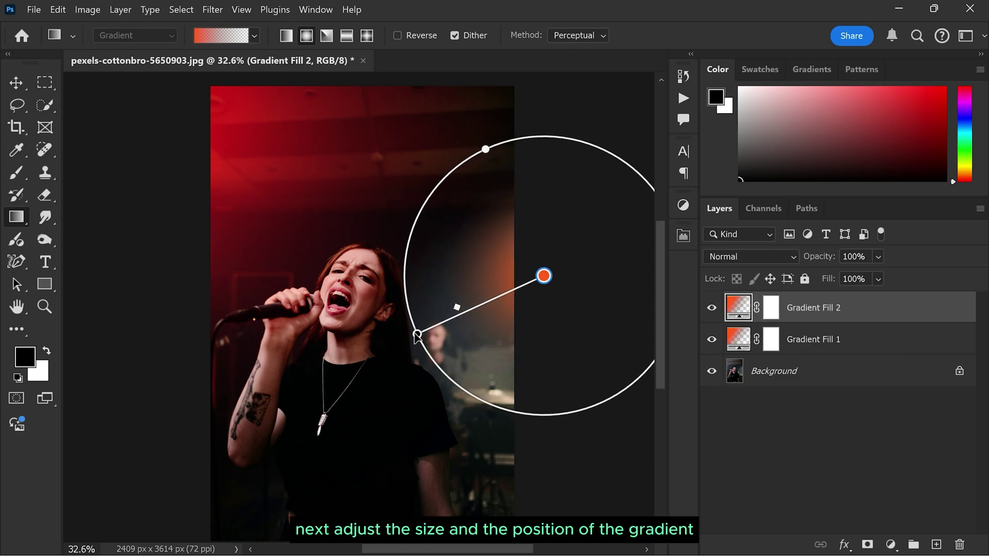
pyautogui.moveTo(417, 333); pyautogui.dragTo(333, 379)
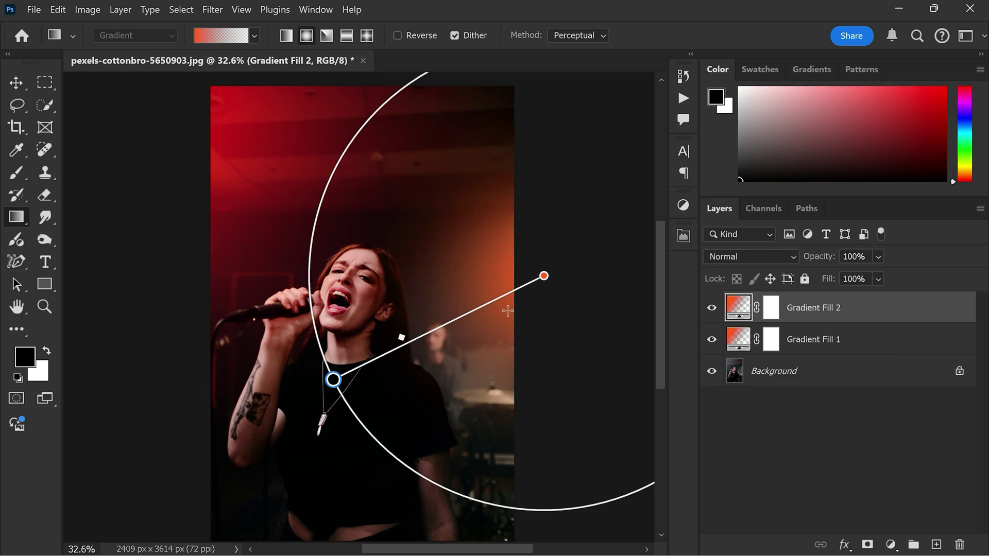
pyautogui.moveTo(546, 277); pyautogui.dragTo(557, 272)
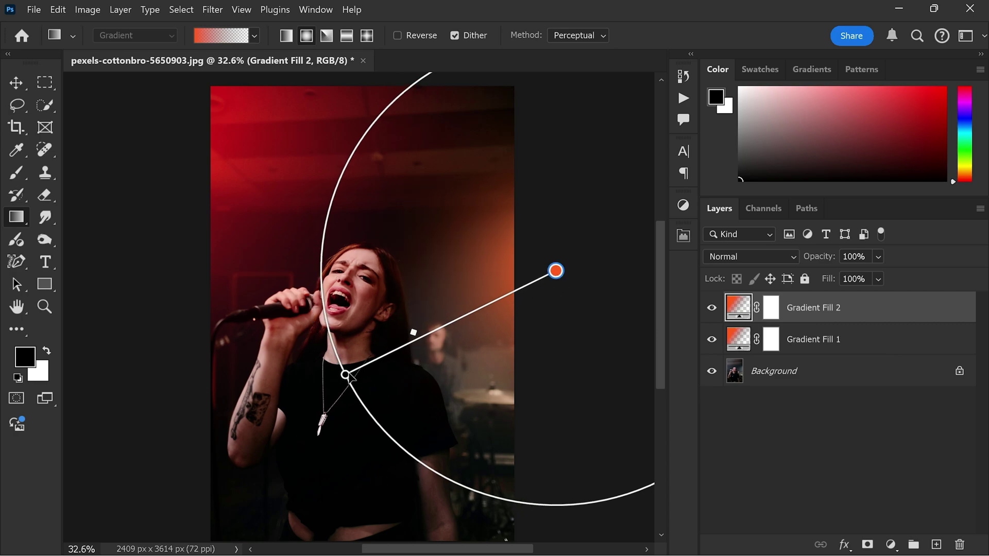
pyautogui.moveTo(346, 375); pyautogui.dragTo(329, 382)
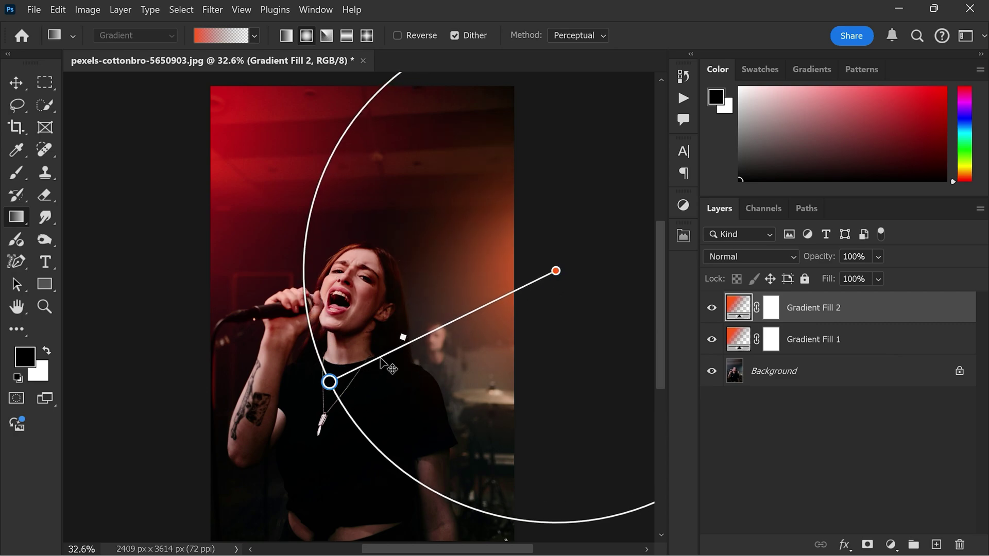
pyautogui.click(739, 252)
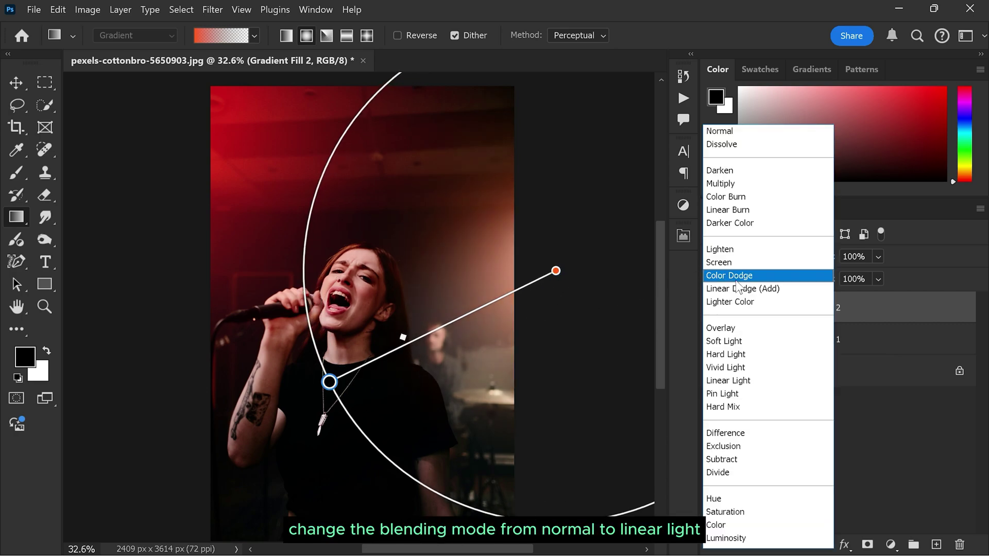
pyautogui.click(729, 381)
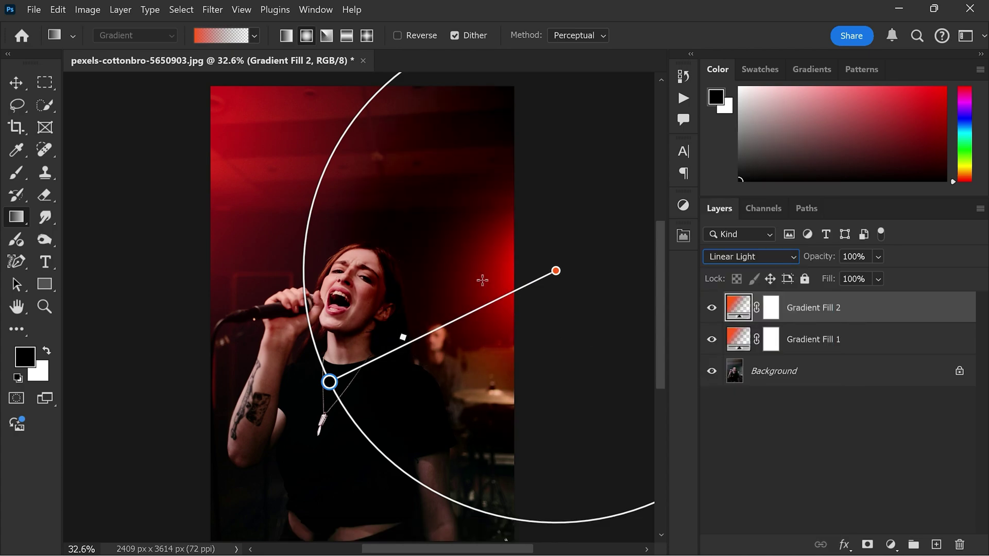
# - Recolour the second gradient: bright yellow outer stop and light yellow ffc844 centre stop
pyautogui.doubleClick(555, 271)
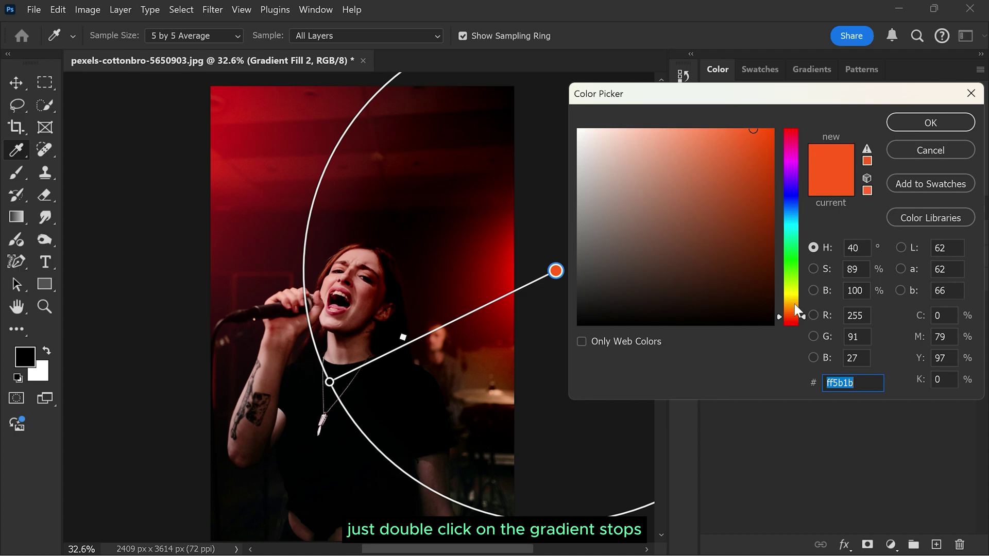
pyautogui.moveTo(795, 303); pyautogui.dragTo(794, 298)
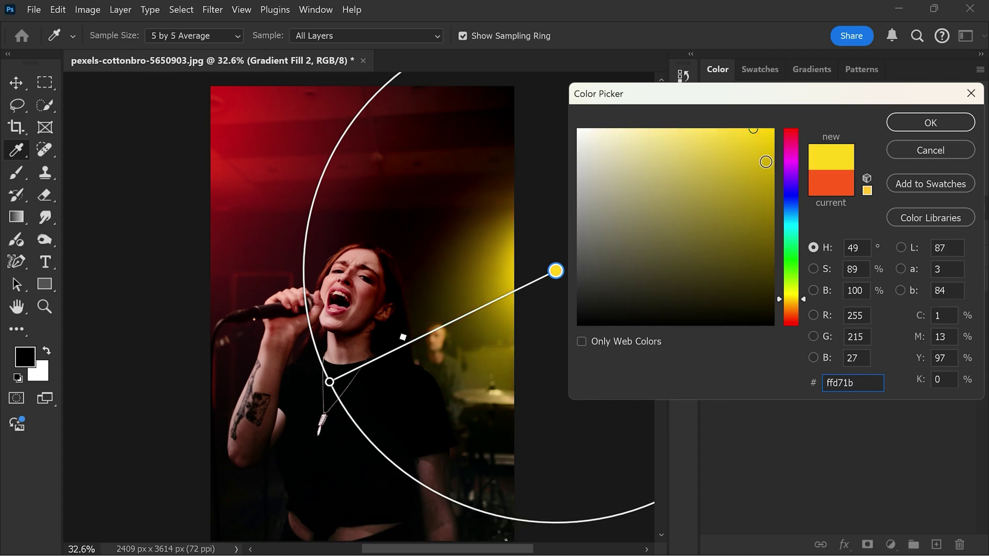
pyautogui.click(906, 118)
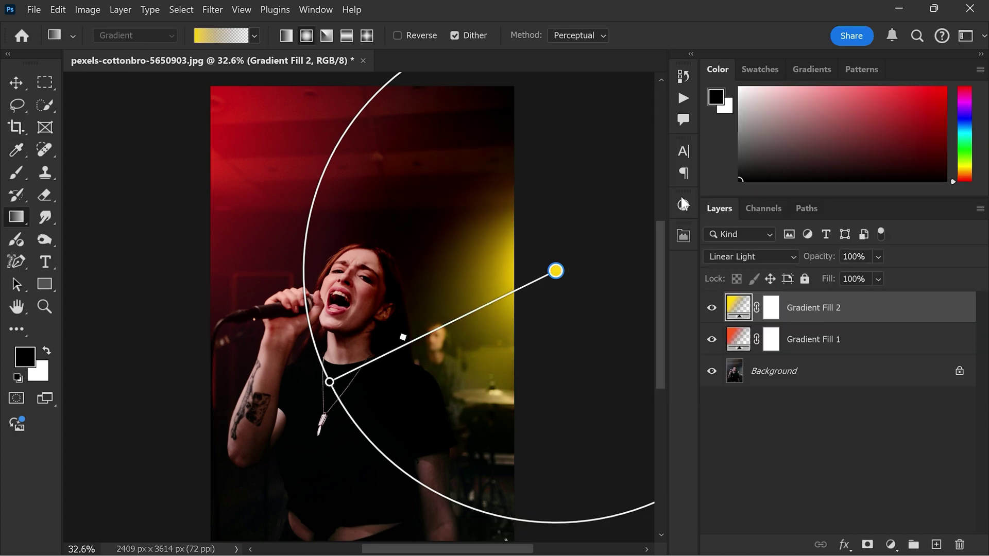
pyautogui.doubleClick(330, 382)
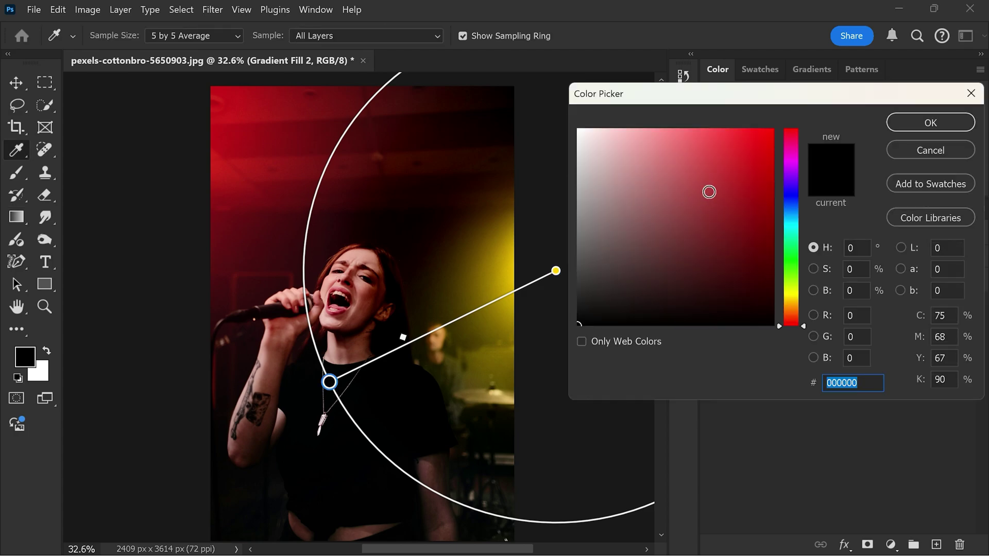
pyautogui.click(790, 303)
pyautogui.moveTo(711, 216); pyautogui.dragTo(722, 82)
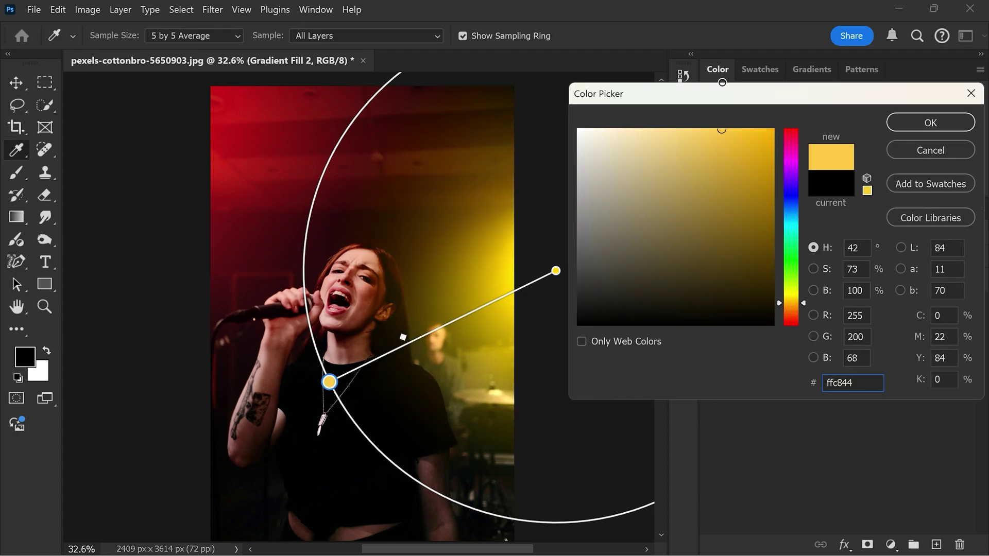
pyautogui.click(930, 122)
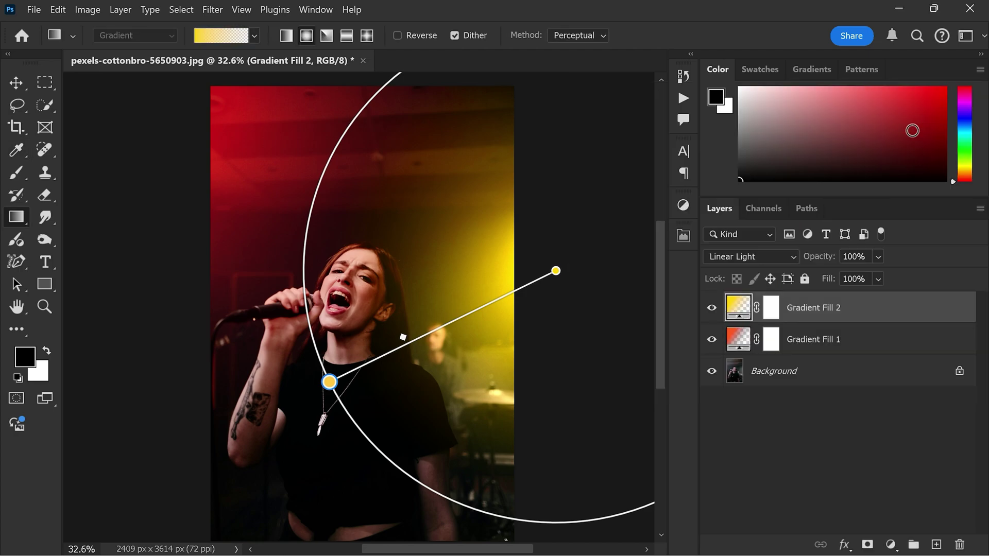
# - Shift and widen the yellow gradient's handles, and lower Gradient Fill 2 to 83% opacity
pyautogui.moveTo(565, 282); pyautogui.dragTo(583, 273)
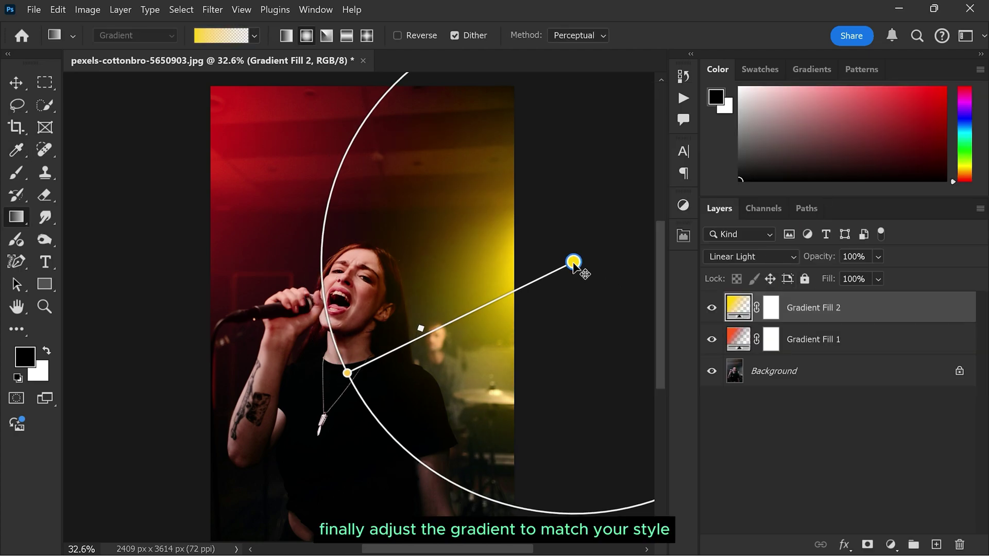
pyautogui.moveTo(347, 373); pyautogui.dragTo(329, 384)
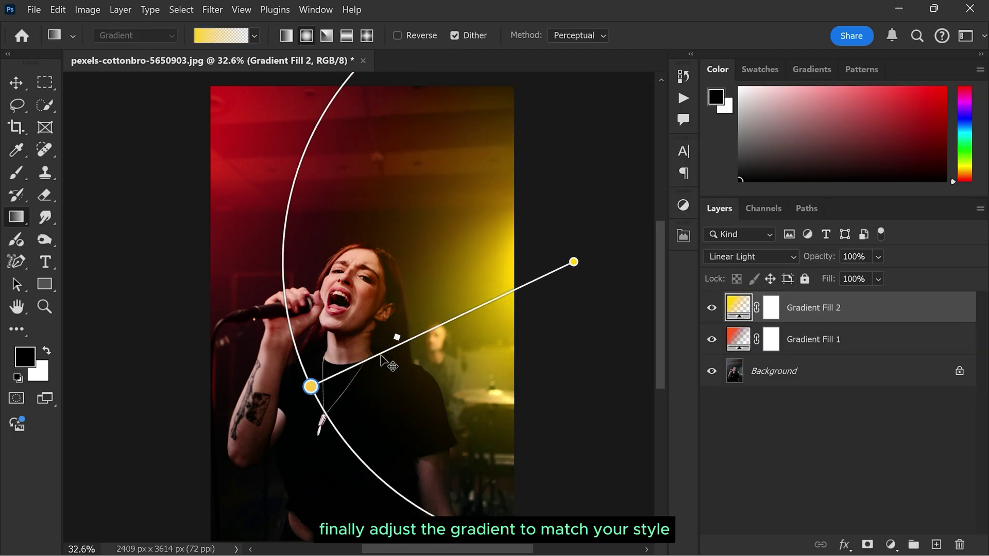
pyautogui.moveTo(573, 262); pyautogui.dragTo(593, 259)
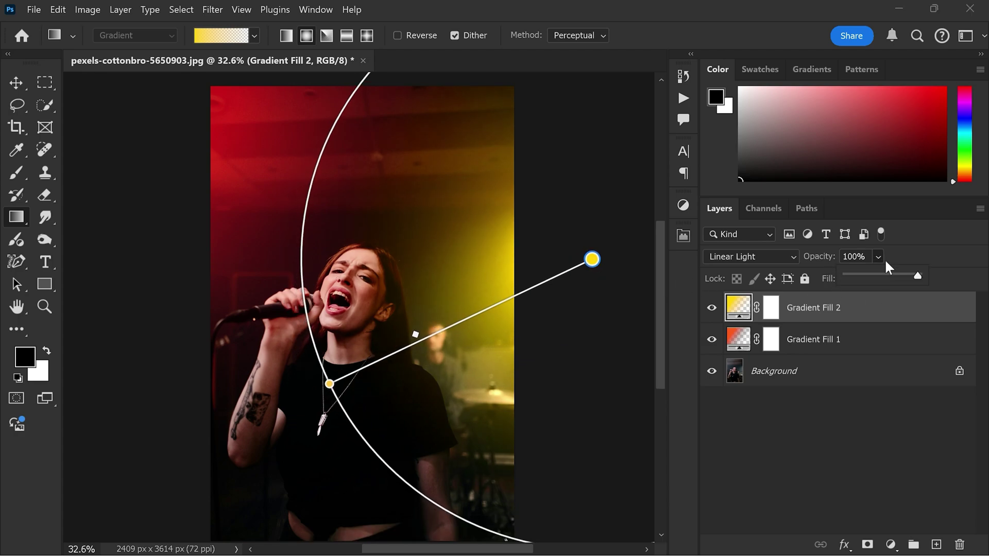
pyautogui.moveTo(878, 257); pyautogui.dragTo(905, 278)
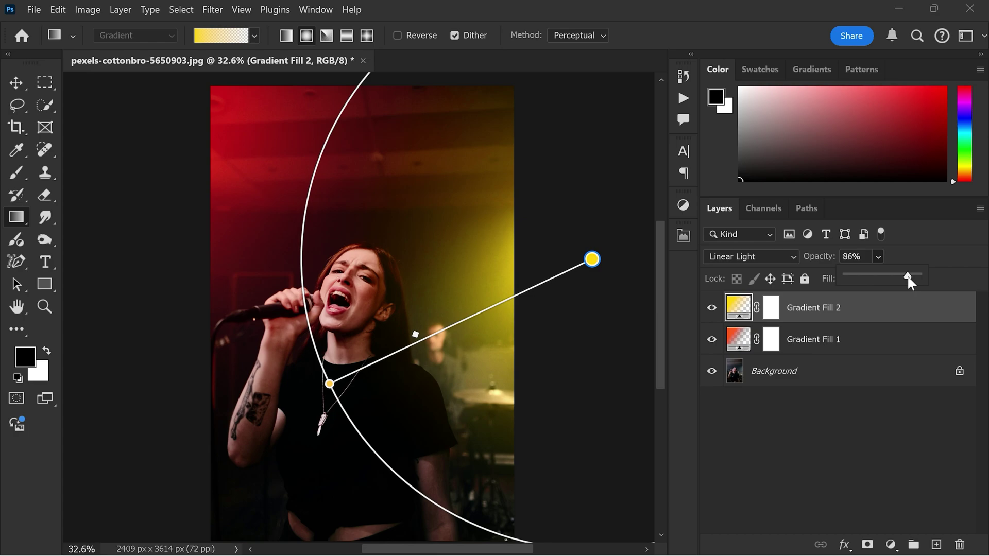
pyautogui.click(869, 302)
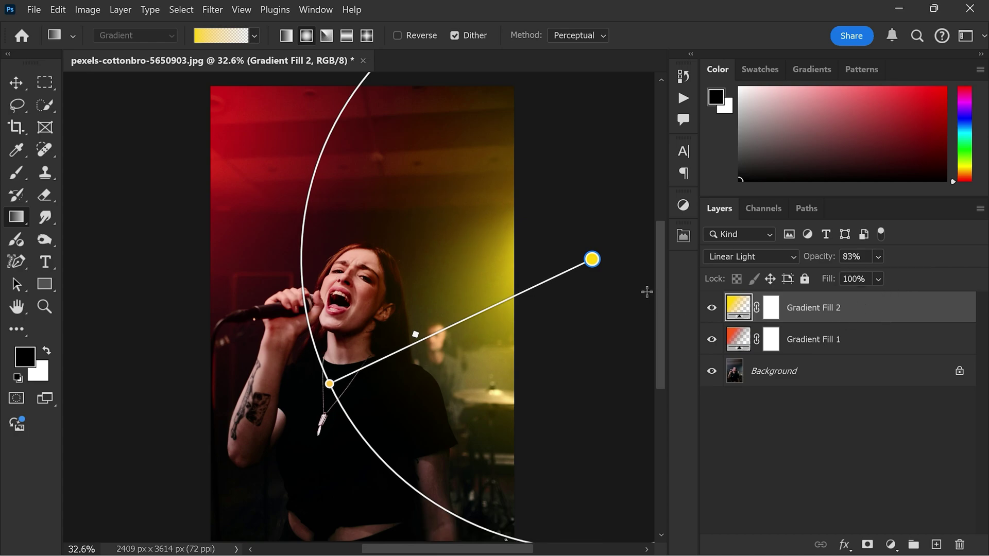
# - Add a Curves adjustment layer with a raised black point and an upper curve point
pyautogui.click(890, 544)
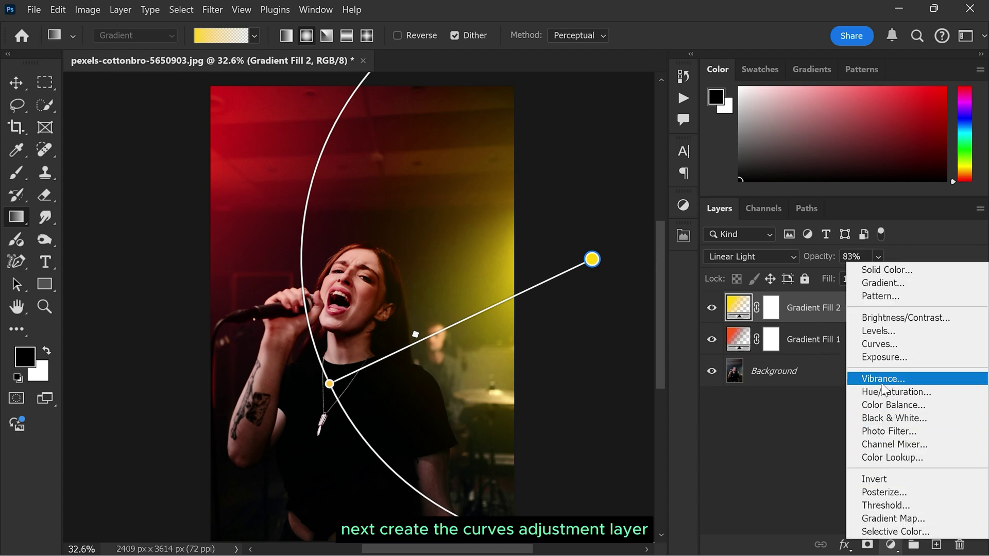
pyautogui.click(882, 341)
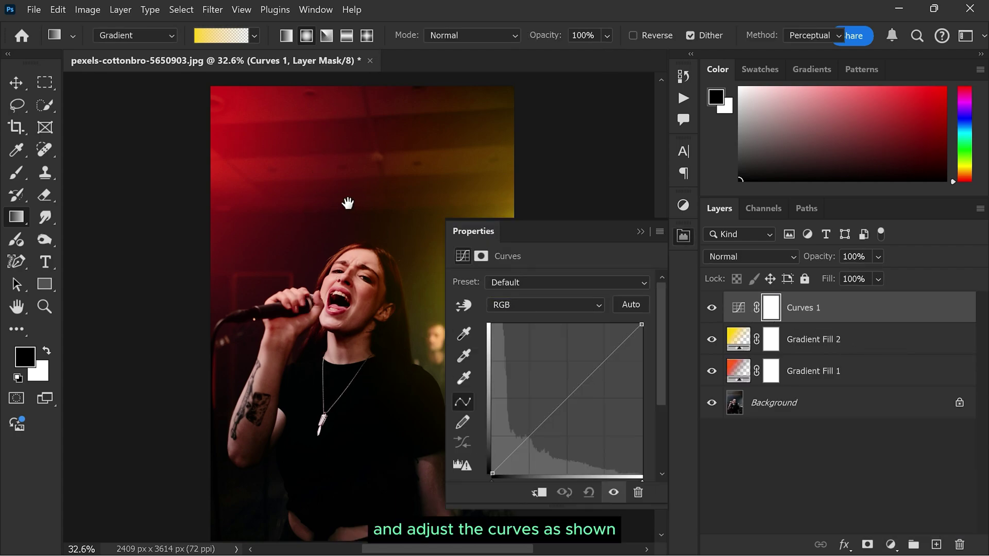
pyautogui.moveTo(346, 203); pyautogui.dragTo(252, 186)
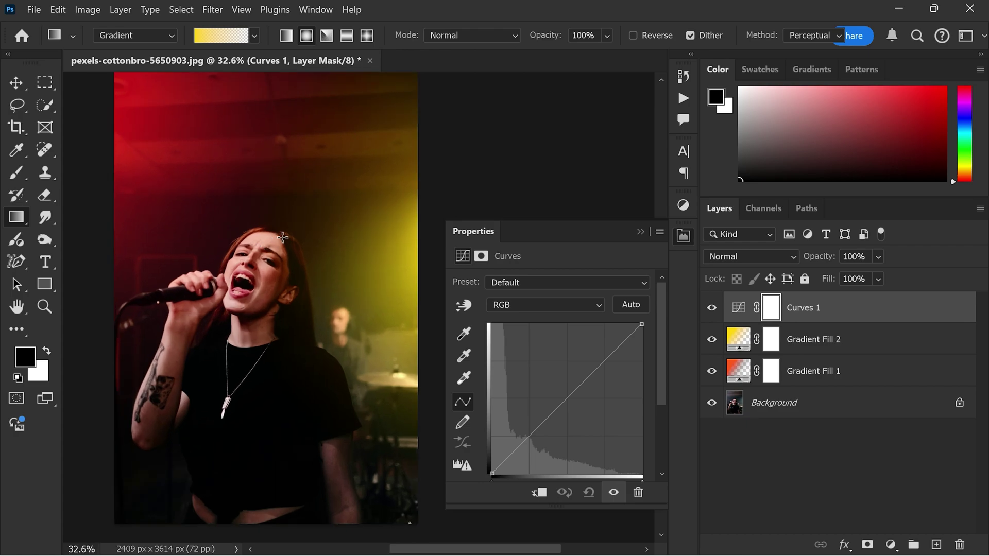
pyautogui.moveTo(493, 474)
pyautogui.mouseDown()
pyautogui.moveTo(487, 460)
pyautogui.moveTo(512, 448)
pyautogui.mouseUp()
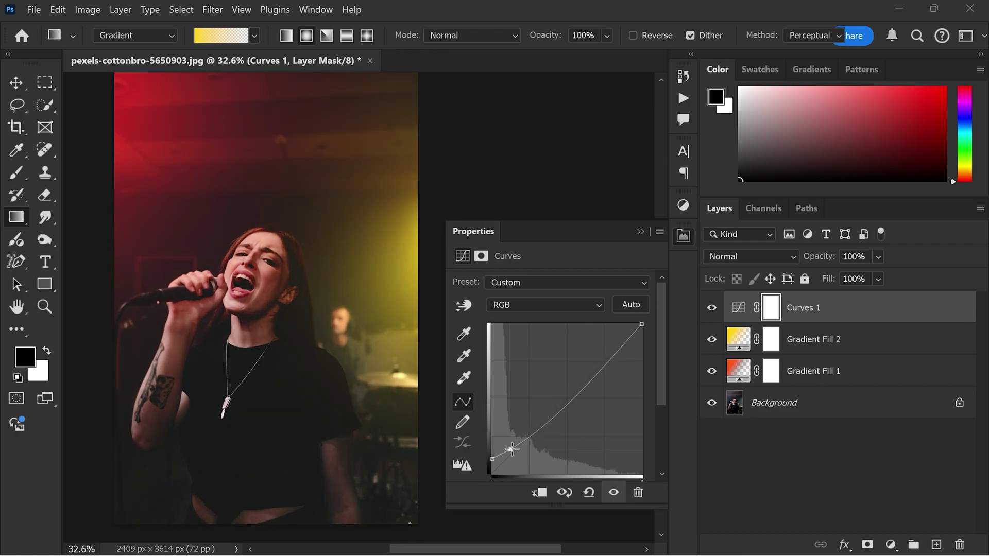
pyautogui.moveTo(593, 379); pyautogui.dragTo(615, 355)
pyautogui.moveTo(490, 458); pyautogui.dragTo(492, 464)
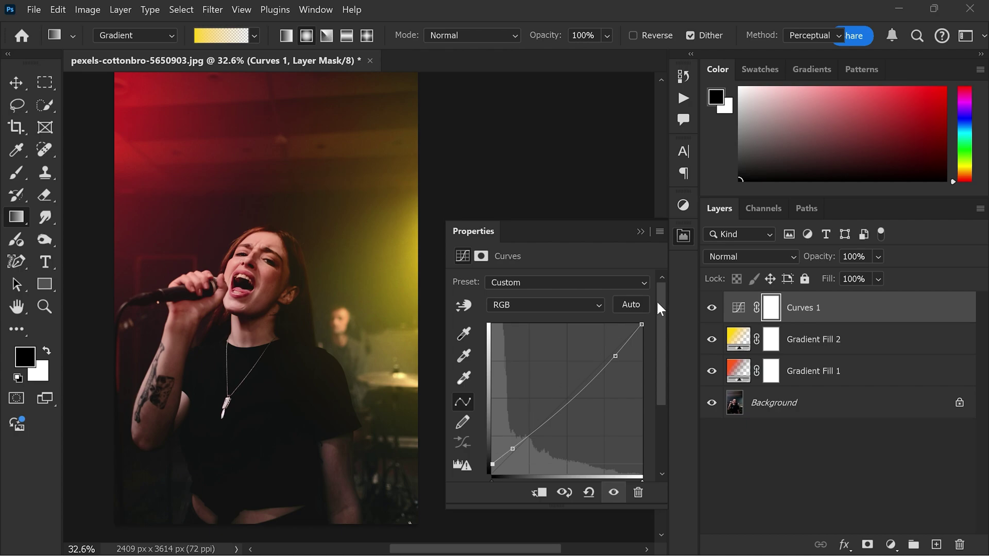
pyautogui.click(683, 236)
pyautogui.click(712, 310)
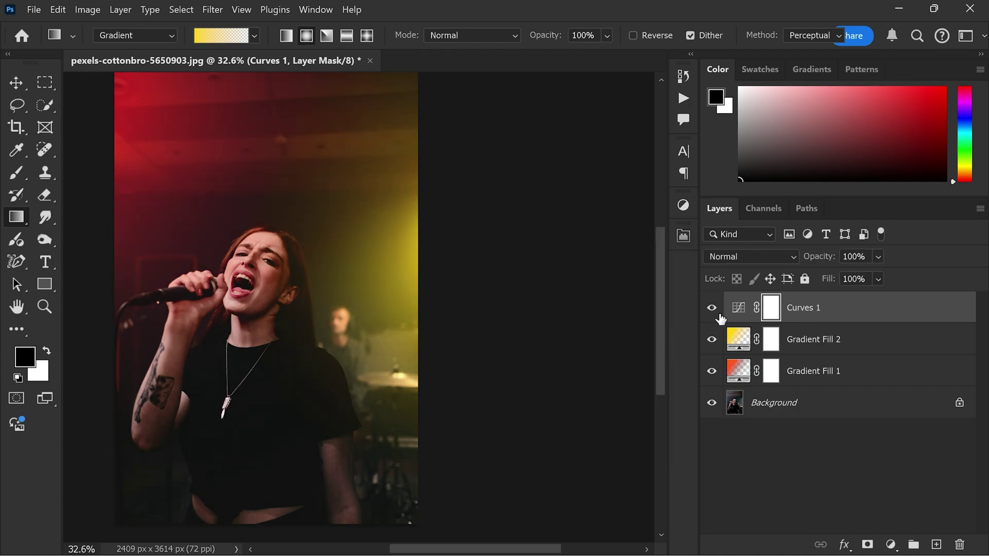
# - Add a Levels layer with input black 9, output black 18, midtones 0.82 and white pulled in
pyautogui.click(886, 544)
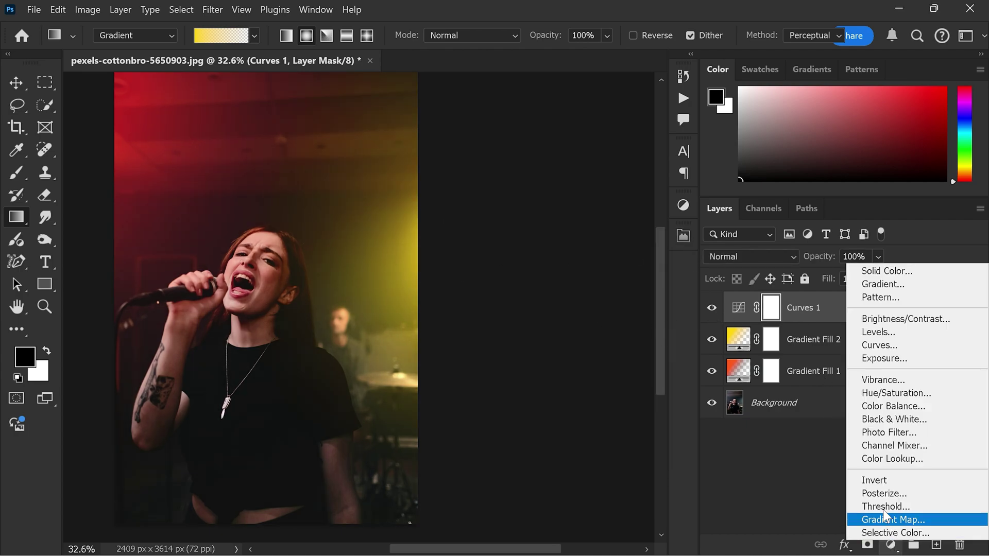
pyautogui.click(881, 334)
pyautogui.moveTo(480, 398); pyautogui.dragTo(485, 397)
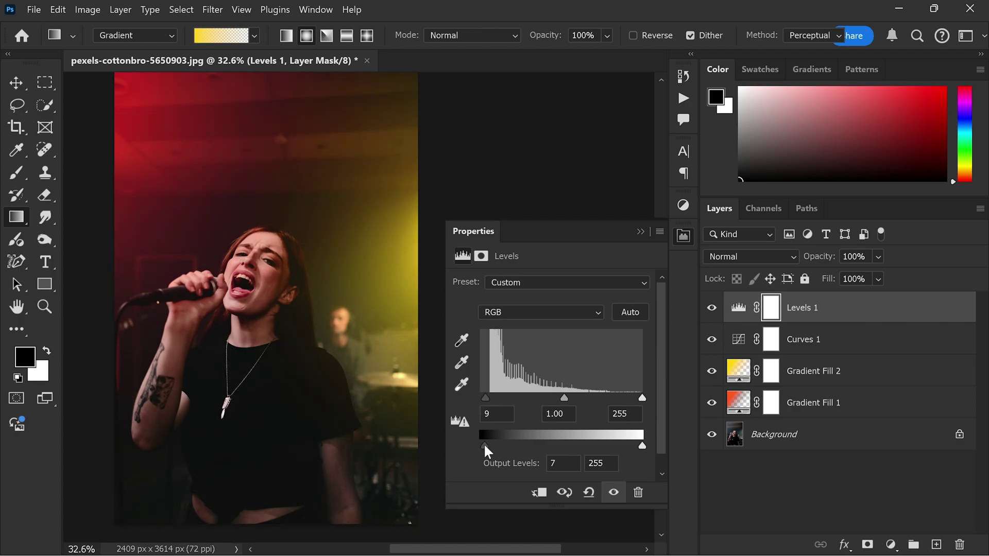
pyautogui.moveTo(481, 445); pyautogui.dragTo(491, 445)
pyautogui.moveTo(564, 397); pyautogui.dragTo(573, 397)
pyautogui.moveTo(641, 398); pyautogui.dragTo(630, 398)
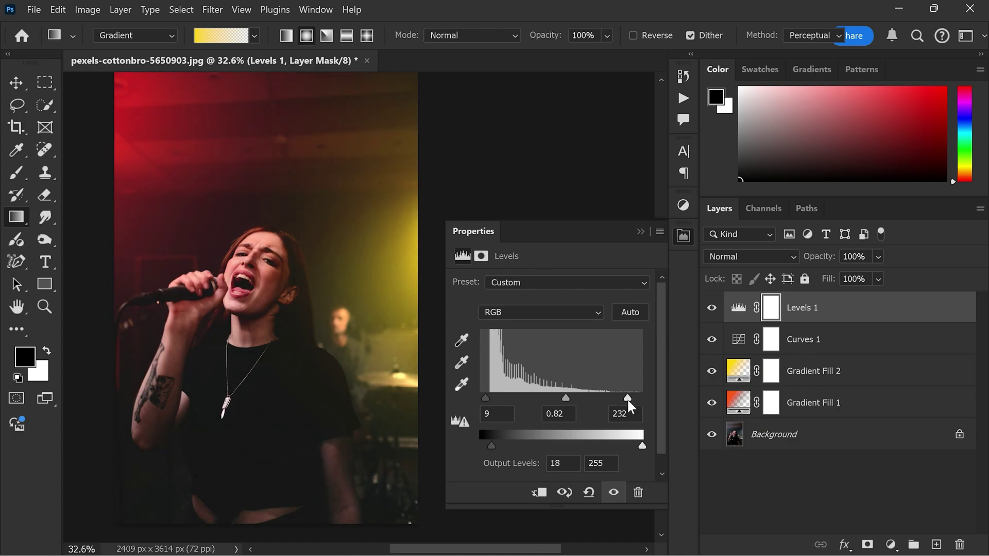
pyautogui.click(683, 236)
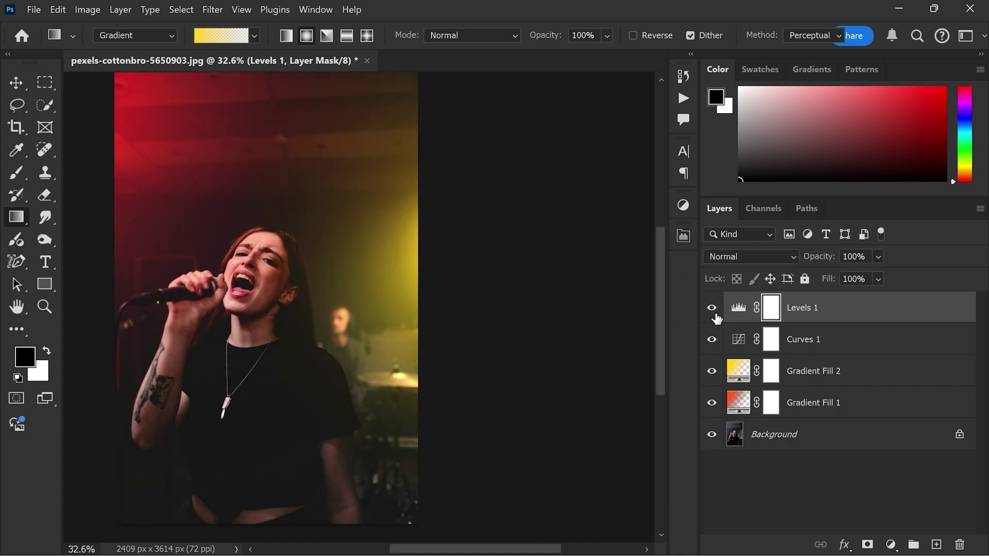
pyautogui.press('v')
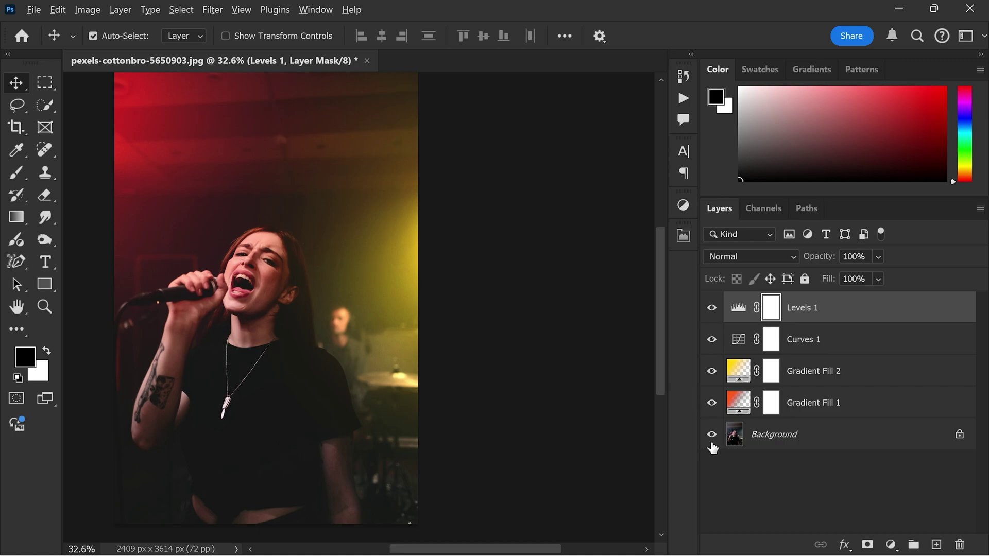
pyautogui.hotkey('ctrl', '0')
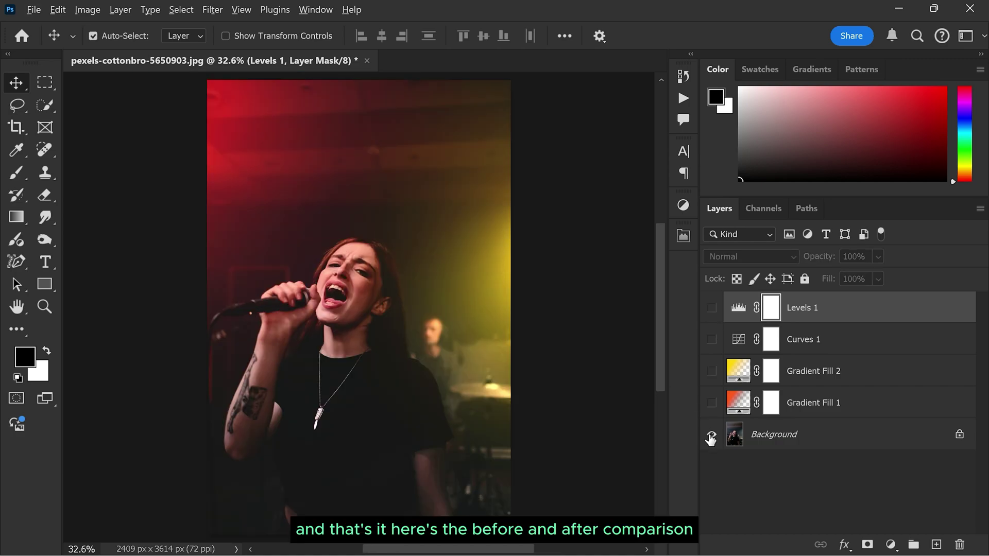
pyautogui.keyDown('alt'); pyautogui.click(710, 434); pyautogui.keyUp('alt')
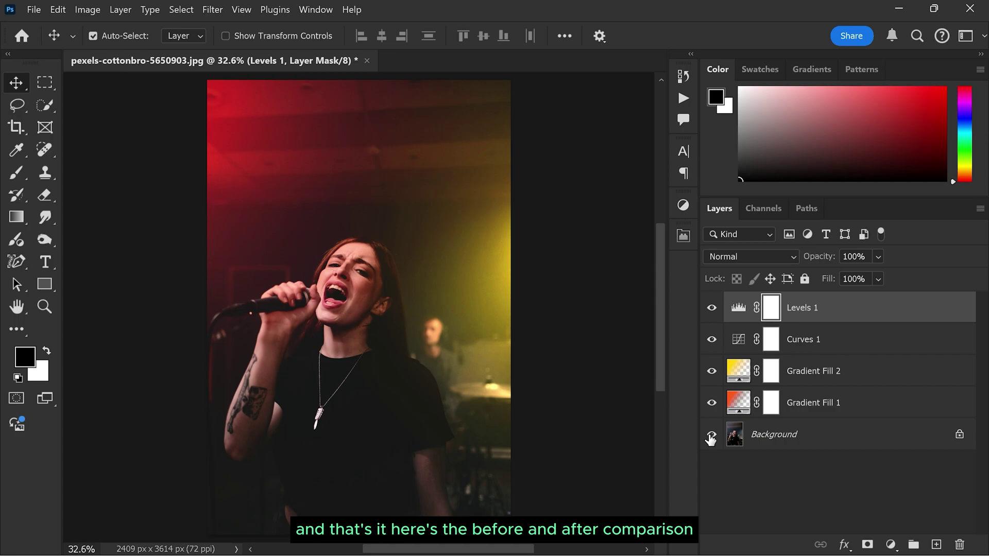
pyautogui.keyDown('alt'); pyautogui.click(711, 436); pyautogui.keyUp('alt')
pyautogui.click(741, 406)
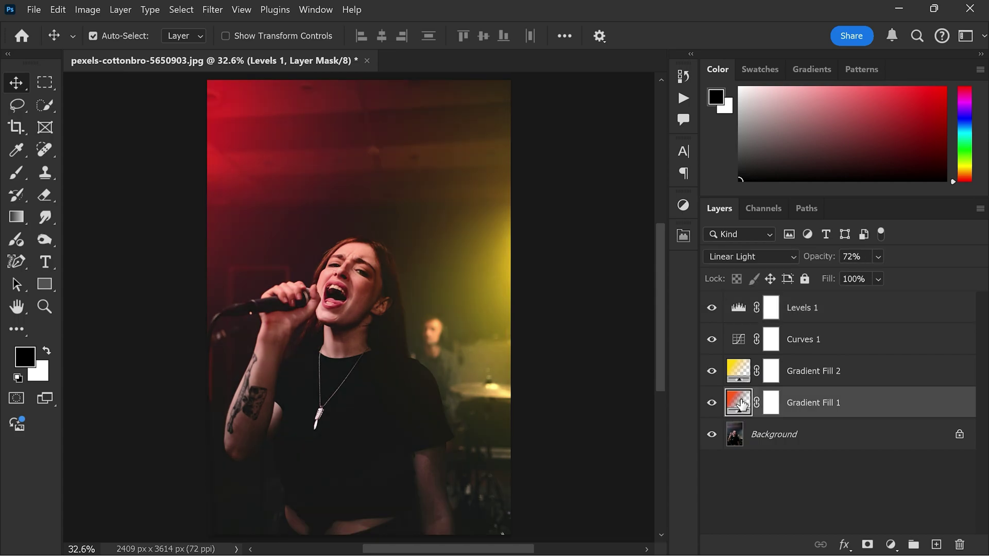
# - Shift the red gradient's colour stop hue to green
pyautogui.click(17, 216)
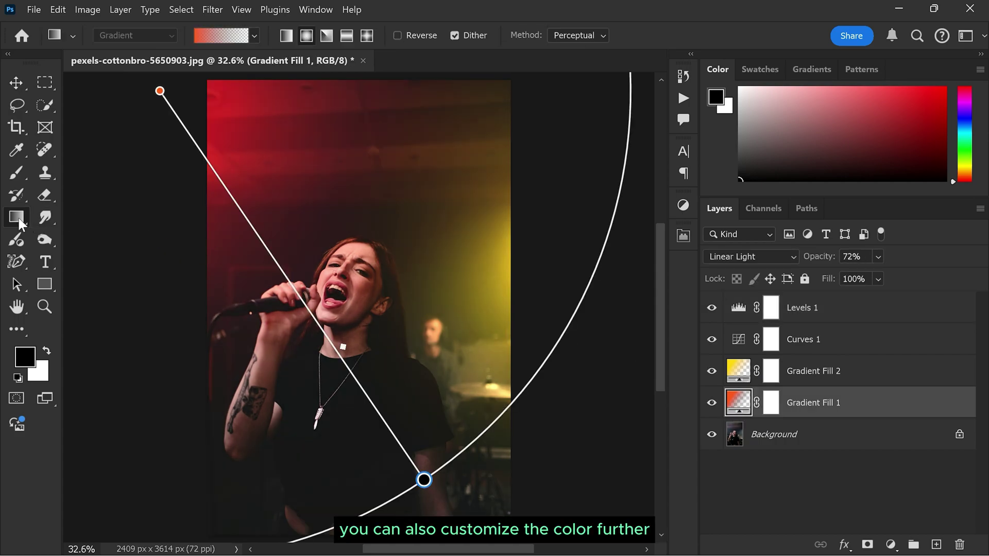
pyautogui.doubleClick(160, 90)
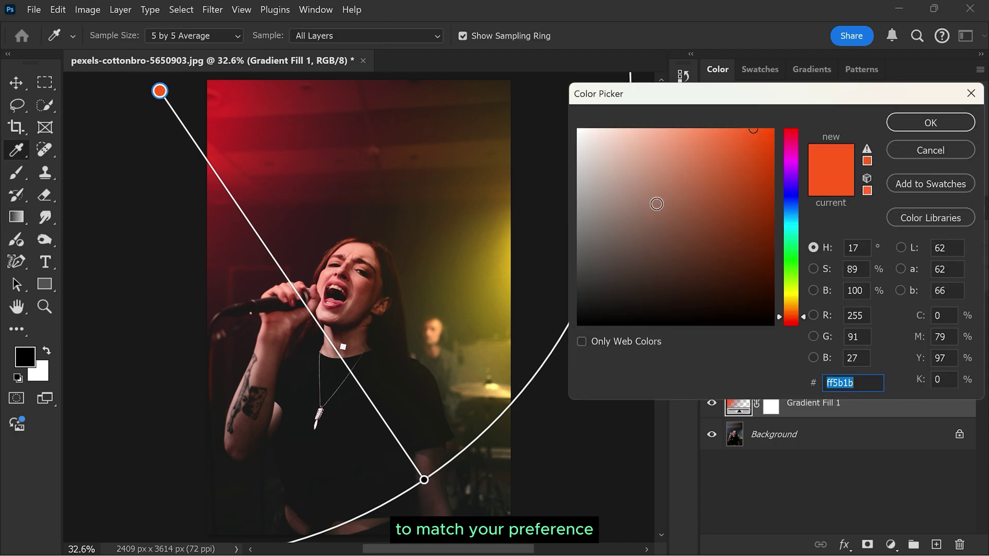
pyautogui.moveTo(791, 316); pyautogui.dragTo(791, 256)
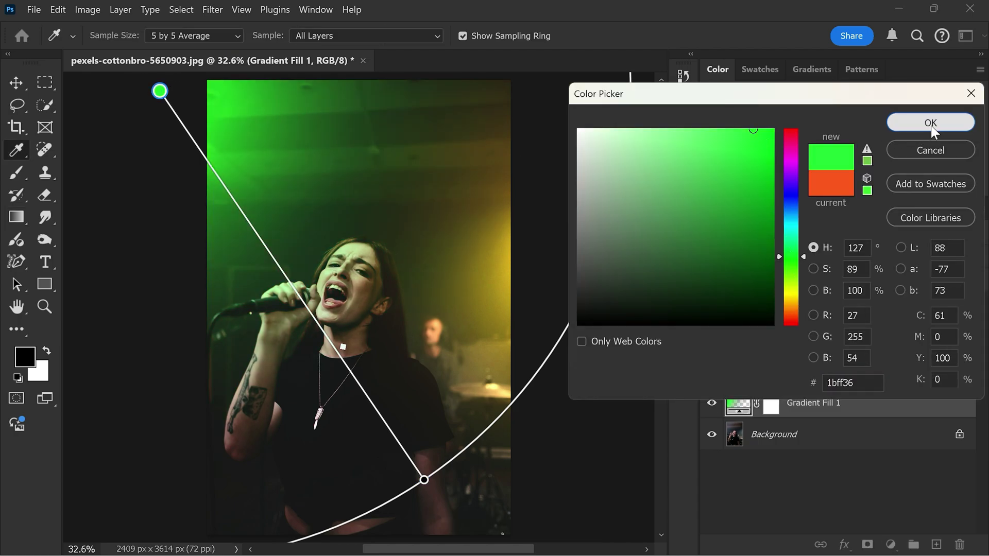
pyautogui.click(930, 123)
# - Recolour the yellow stop on Gradient Fill 2 to green, then return to the Move tool
pyautogui.click(784, 375)
pyautogui.doubleClick(590, 253)
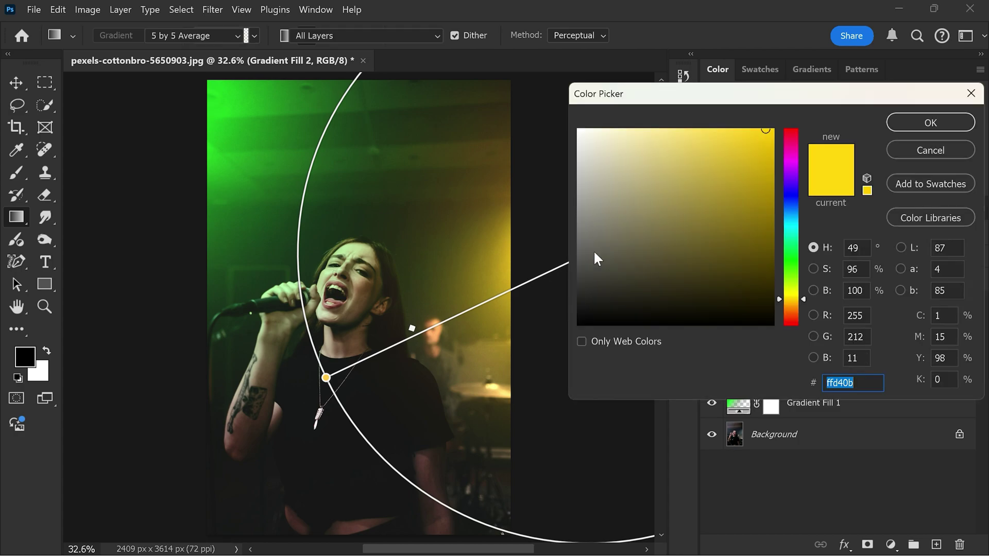
pyautogui.moveTo(790, 258)
pyautogui.mouseDown()
pyautogui.moveTo(790, 124)
pyautogui.moveTo(784, 238)
pyautogui.moveTo(786, 163)
pyautogui.moveTo(795, 301)
pyautogui.moveTo(795, 254)
pyautogui.mouseUp()
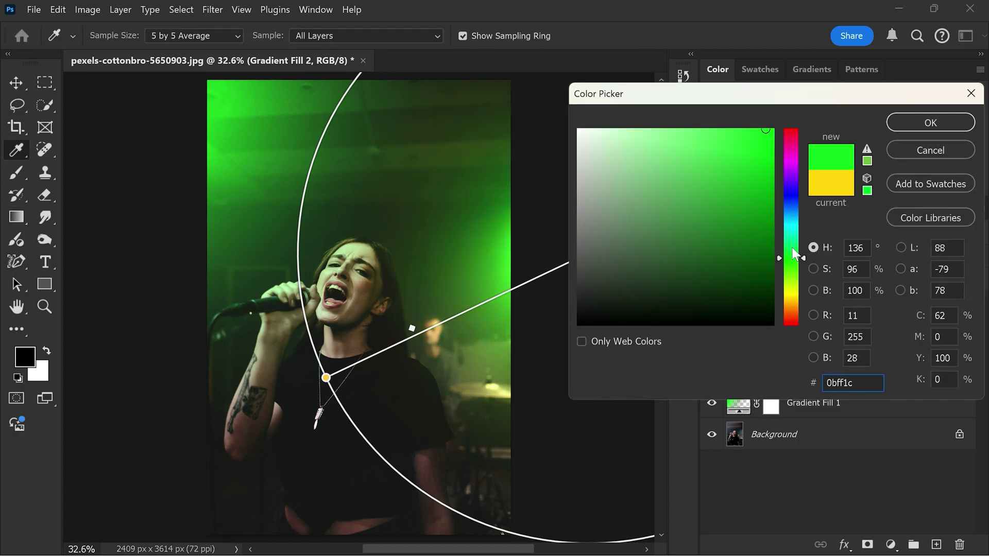
pyautogui.click(921, 123)
pyautogui.press('v')
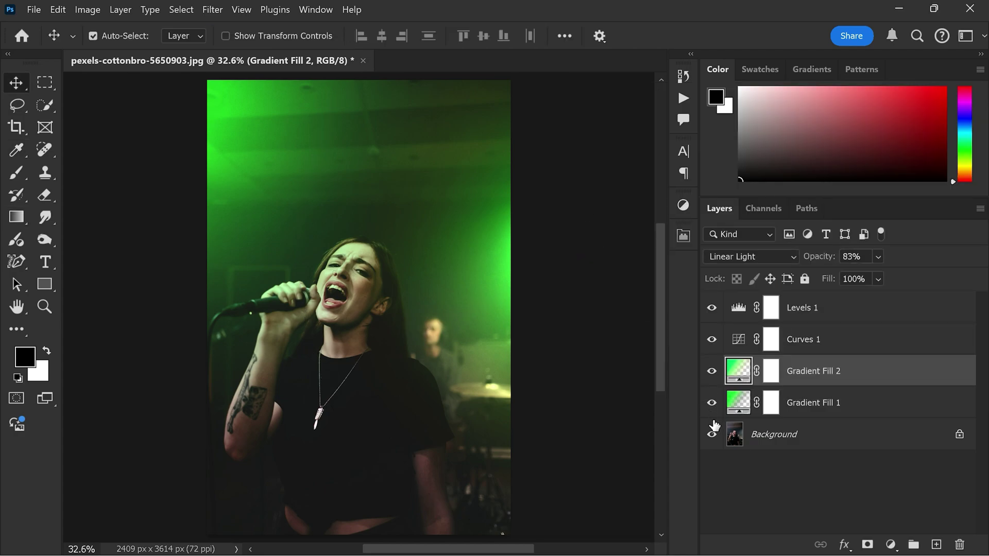